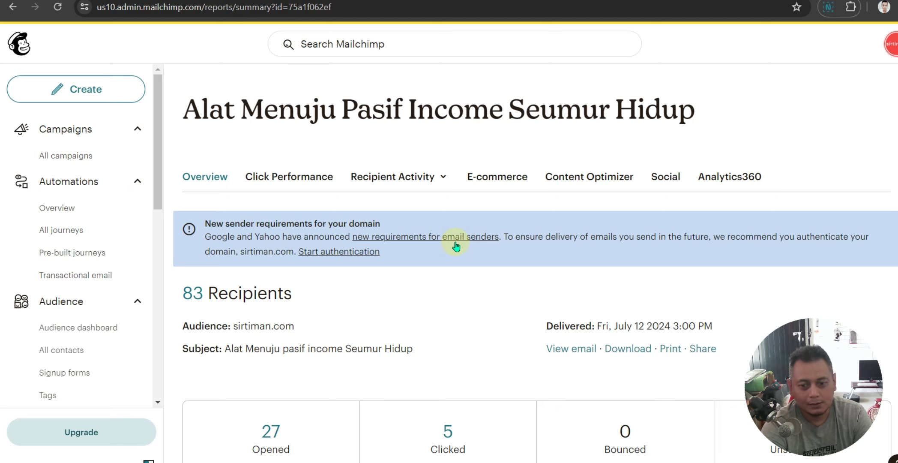
- Open the Ratakan seller profile in a new browser tab and look over its seller details and product section
scroll(456, 246, "down", 1)
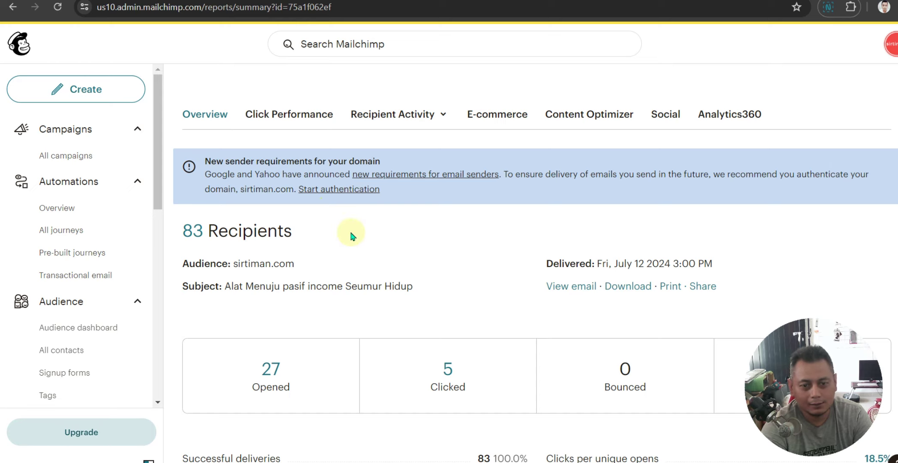
key("ctrl+t")
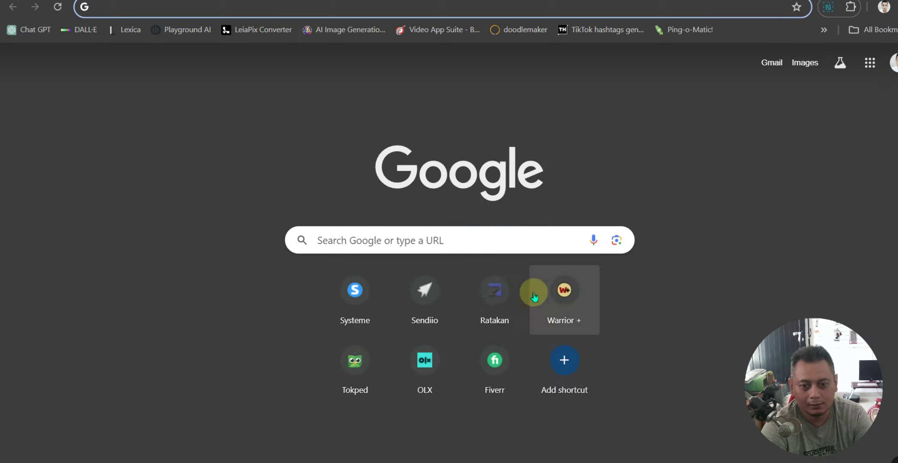
left_click(495, 287)
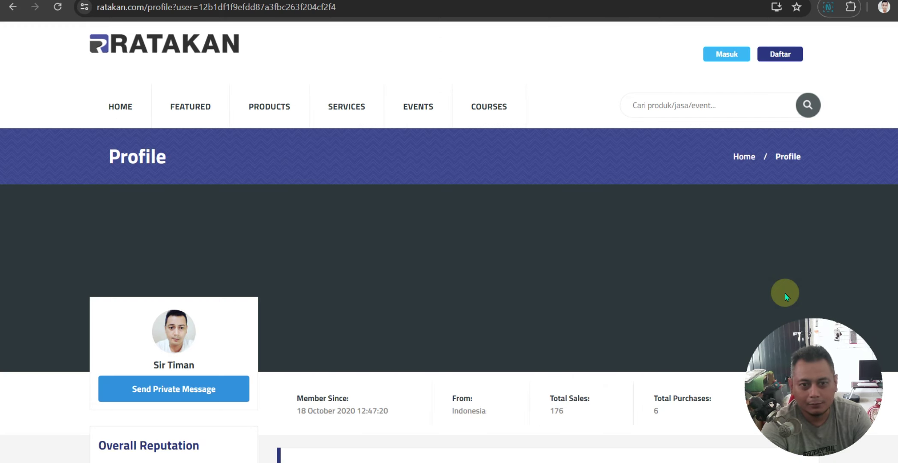
scroll(786, 297, "down", 4)
scroll(786, 296, "down", 3)
scroll(786, 296, "up", 3)
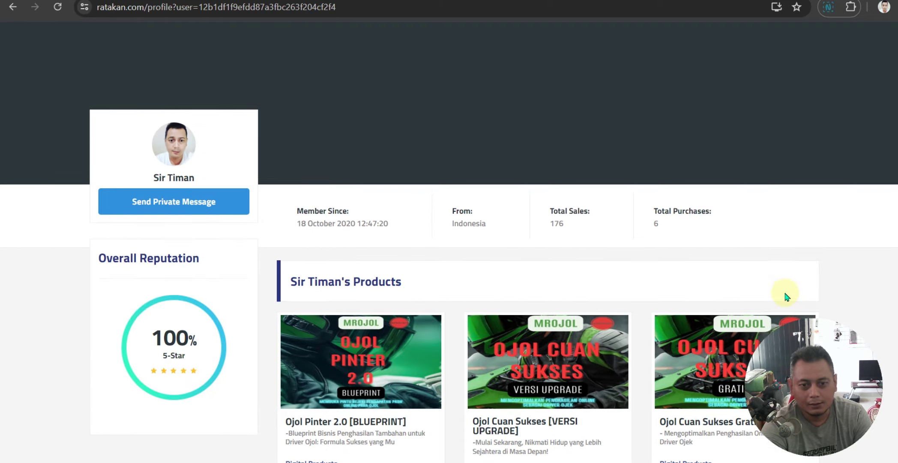
scroll(366, 172, "up", 4)
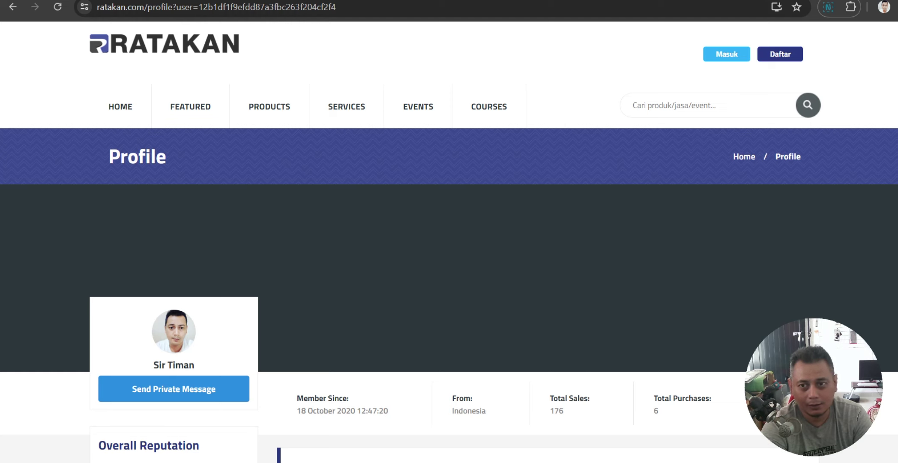
- Return to the Ratakan seller profile and open the product page of Ojol Cuan Sukses Gratis
left_click(713, 2)
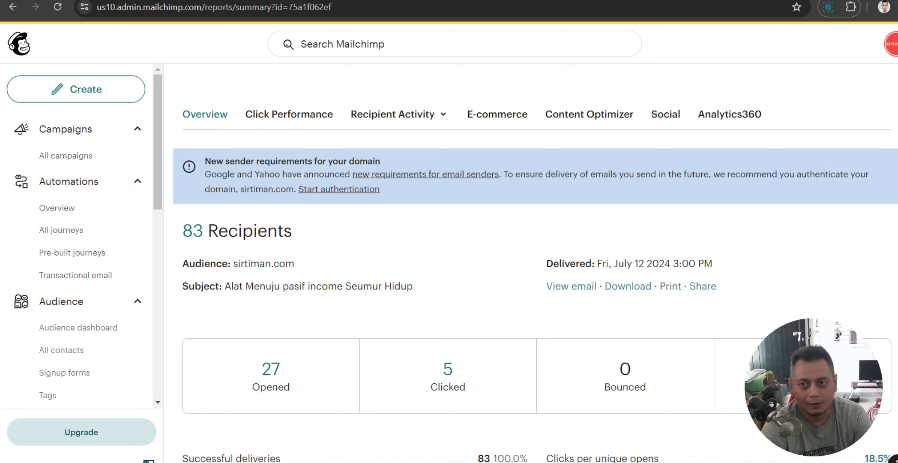
left_click(771, 1)
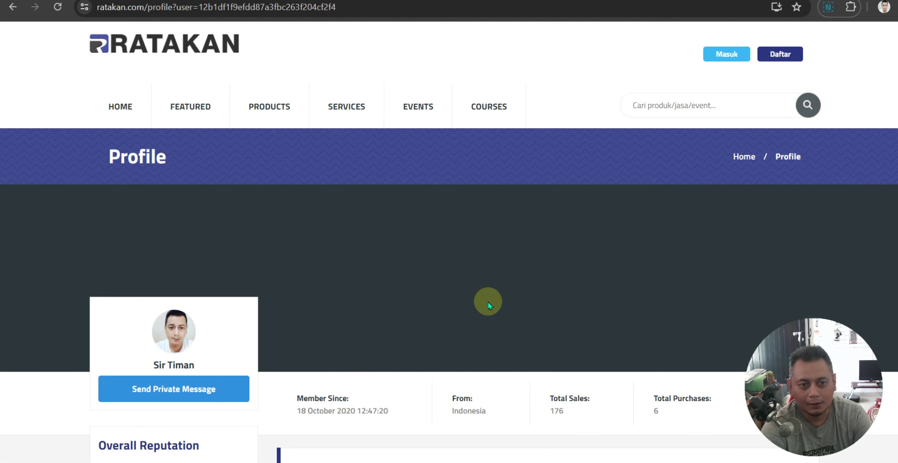
scroll(539, 300, "down", 8)
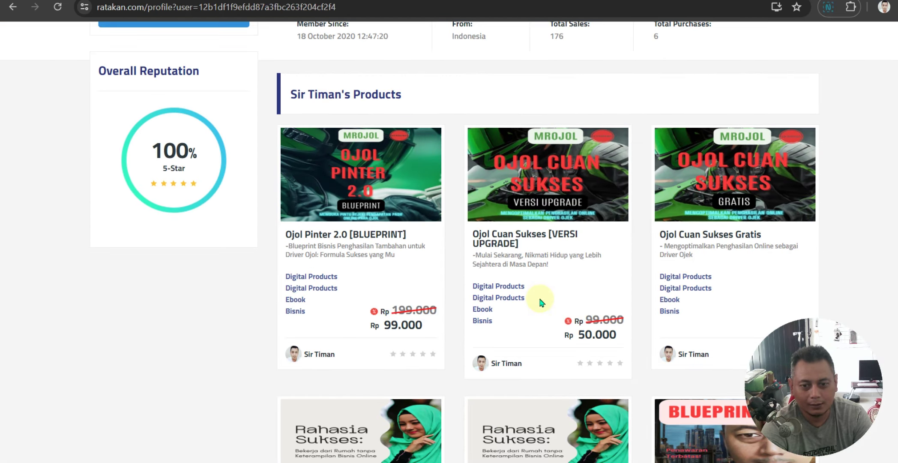
scroll(540, 299, "down", 3)
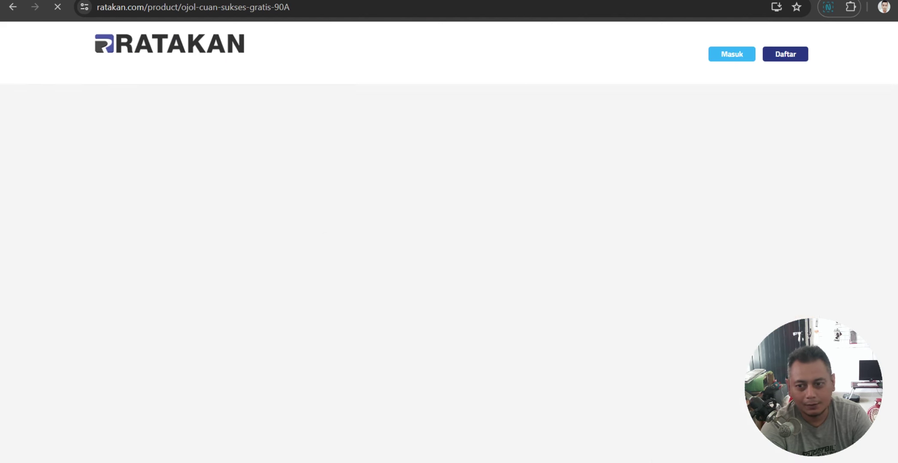
scroll(662, 217, "down", 3)
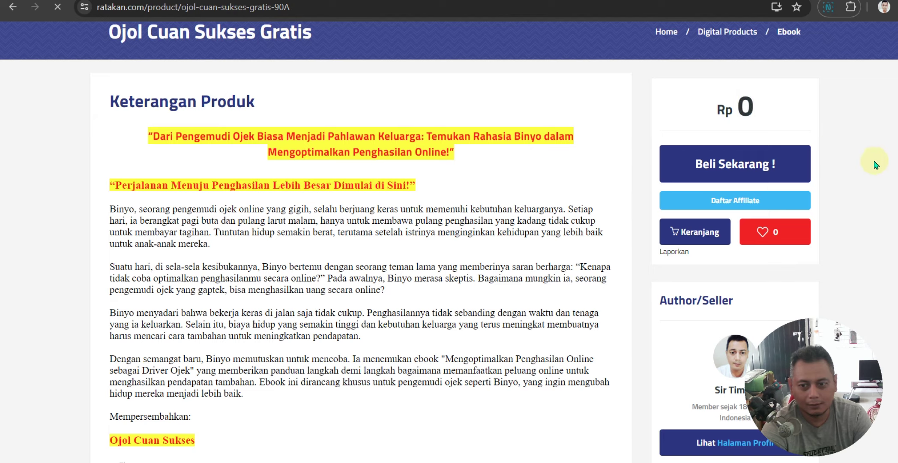
- Examine the product description, price, seller and product information on the Ojol Cuan Sukses Gratis page
scroll(876, 163, "down", 5)
scroll(876, 163, "up", 1)
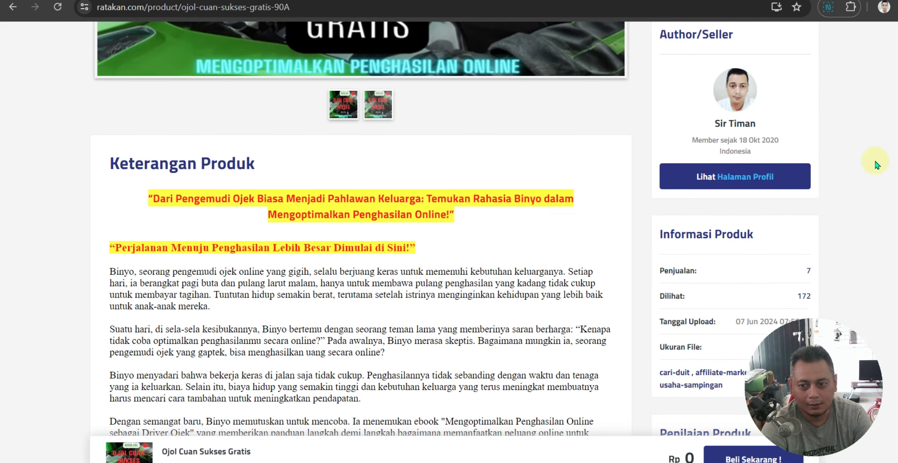
scroll(853, 178, "down", 1)
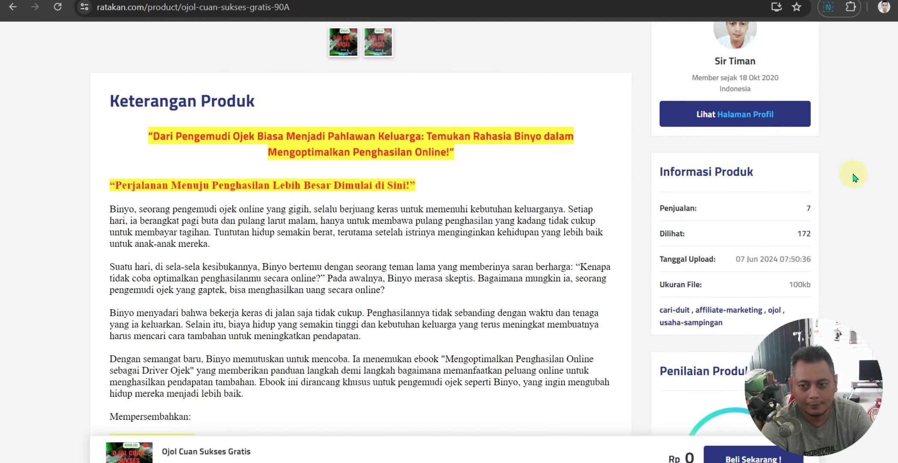
scroll(854, 178, "up", 4)
scroll(854, 178, "up", 4)
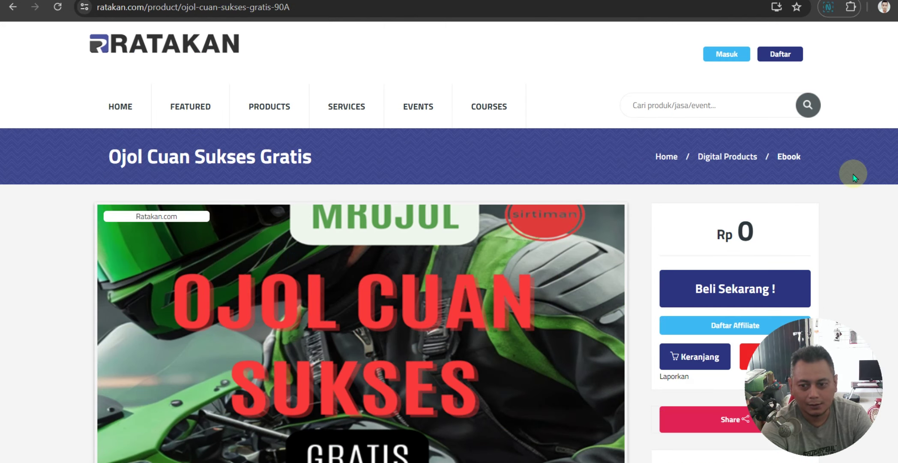
scroll(854, 177, "down", 2)
scroll(847, 191, "up", 2)
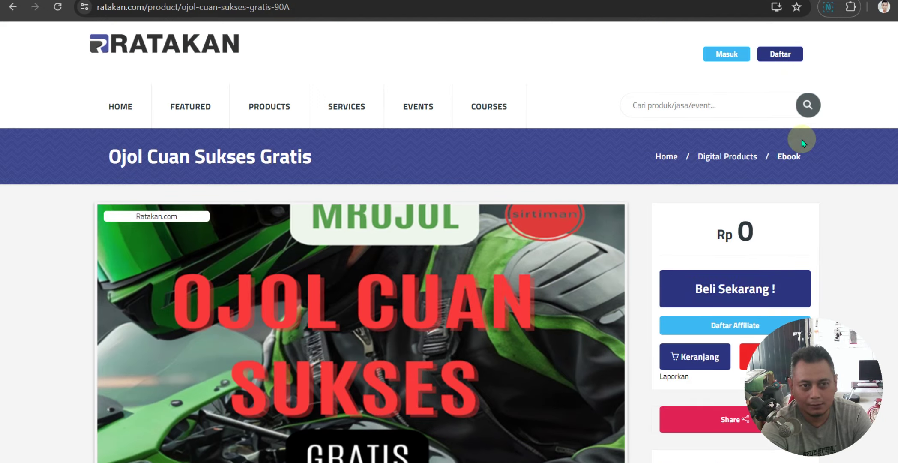
scroll(865, 200, "down", 2)
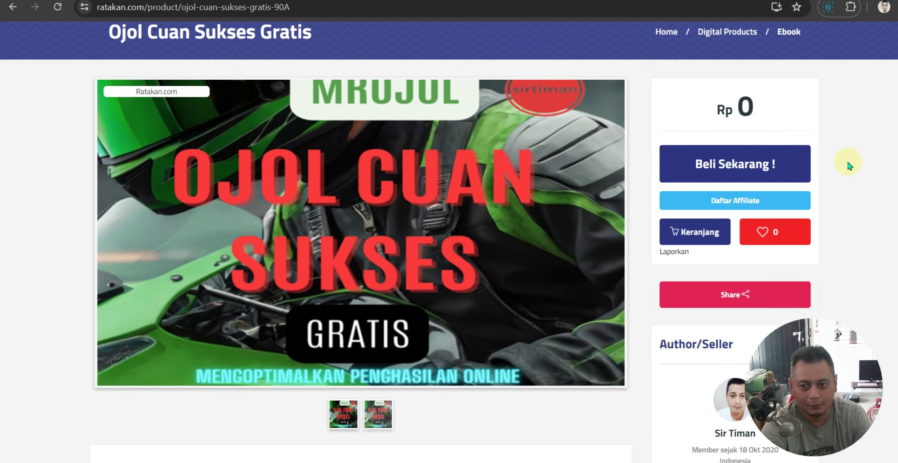
scroll(851, 202, "down", 3)
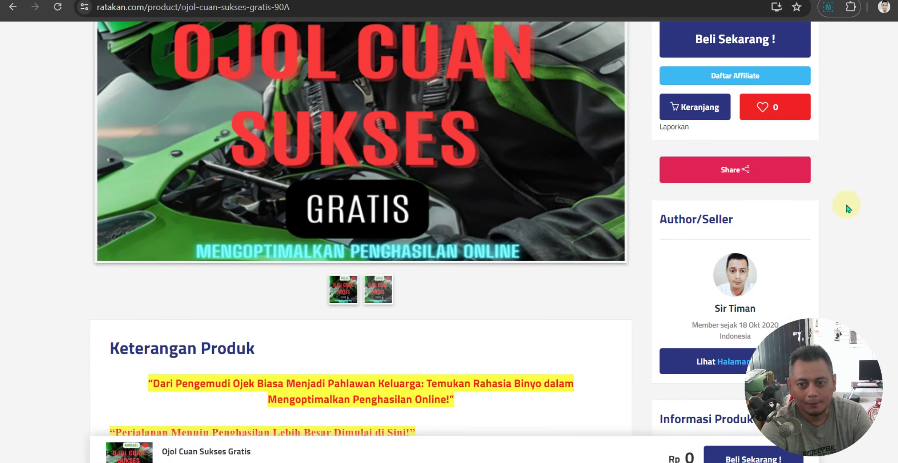
scroll(737, 227, "down", 3)
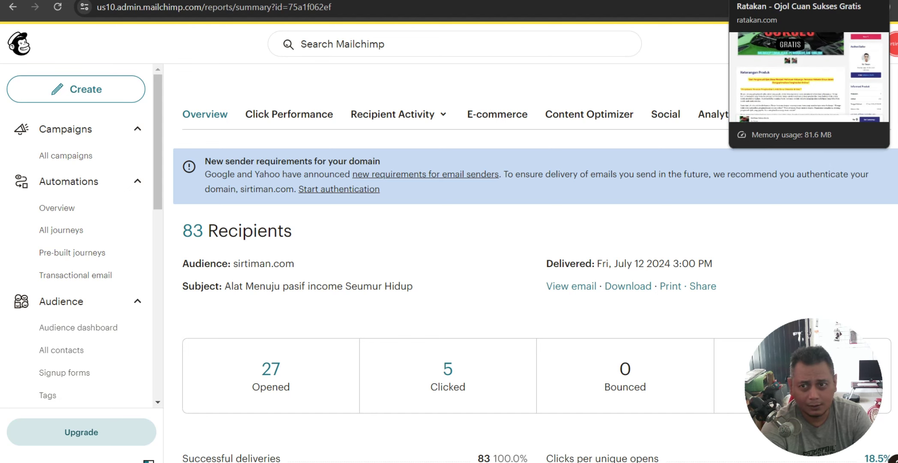
- Return from the Mailchimp report to the Ojol Cuan Sukses Gratis page and review its purchase, affiliate and wishlist options
left_click(766, 1)
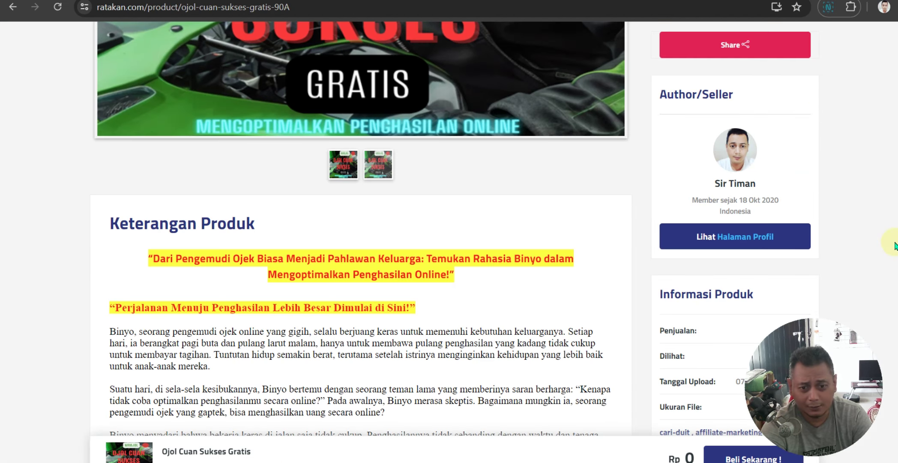
scroll(894, 245, "down", 3)
scroll(894, 245, "up", 4)
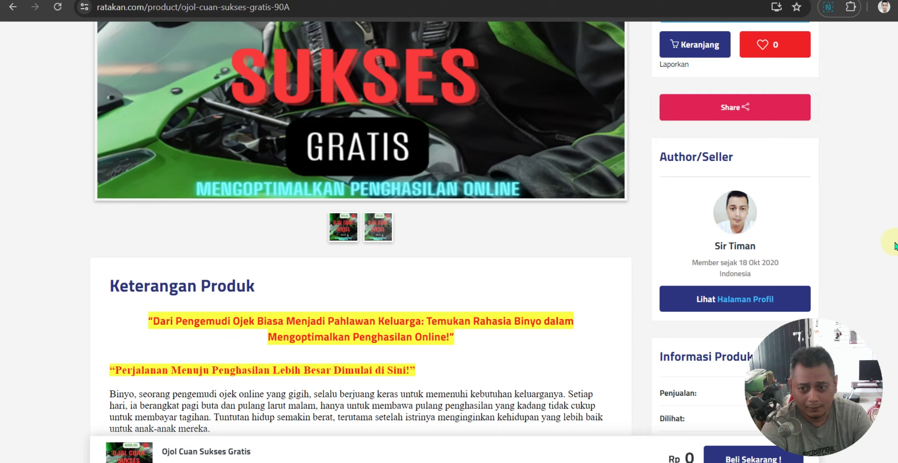
scroll(894, 245, "down", 2)
scroll(894, 245, "up", 2)
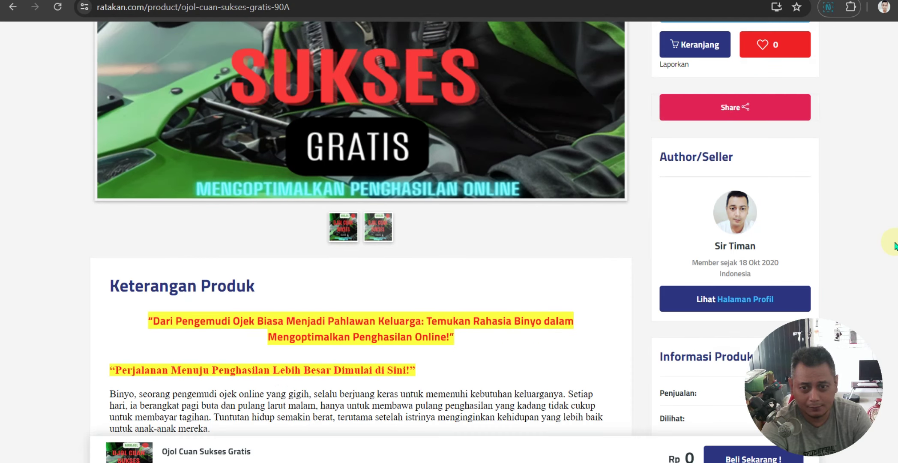
scroll(894, 246, "up", 4)
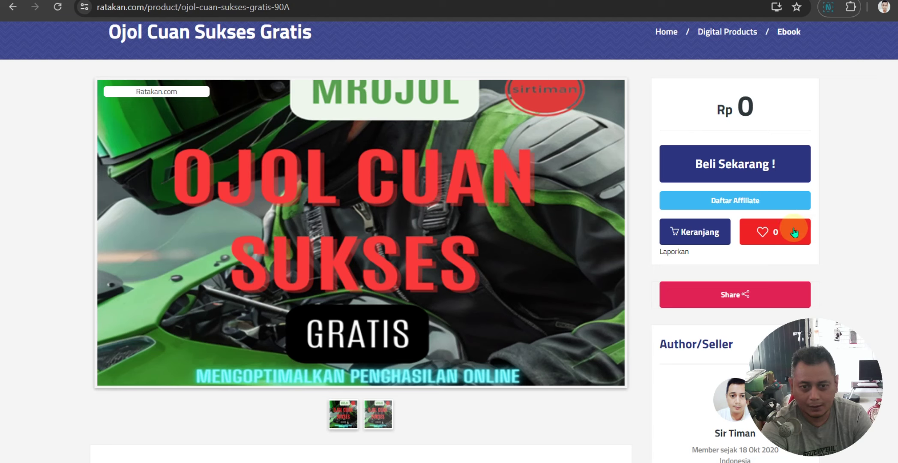
left_click(763, 232)
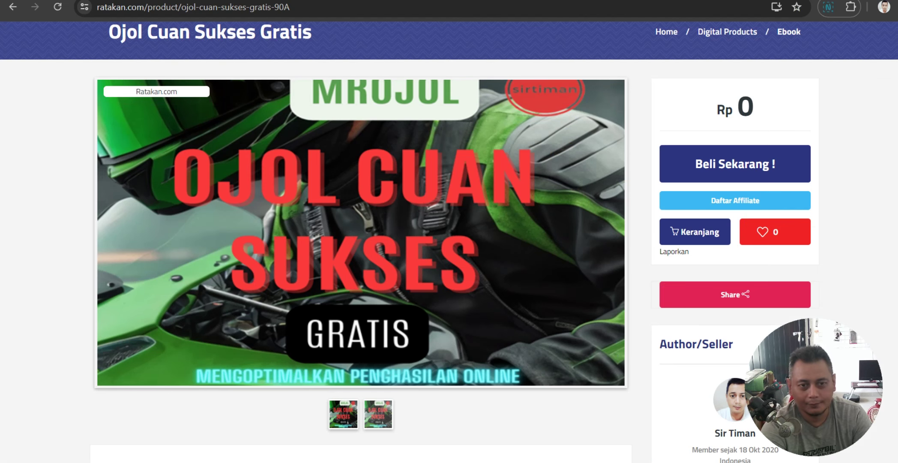
scroll(449, 240, "down", 3)
scroll(449, 240, "up", 4)
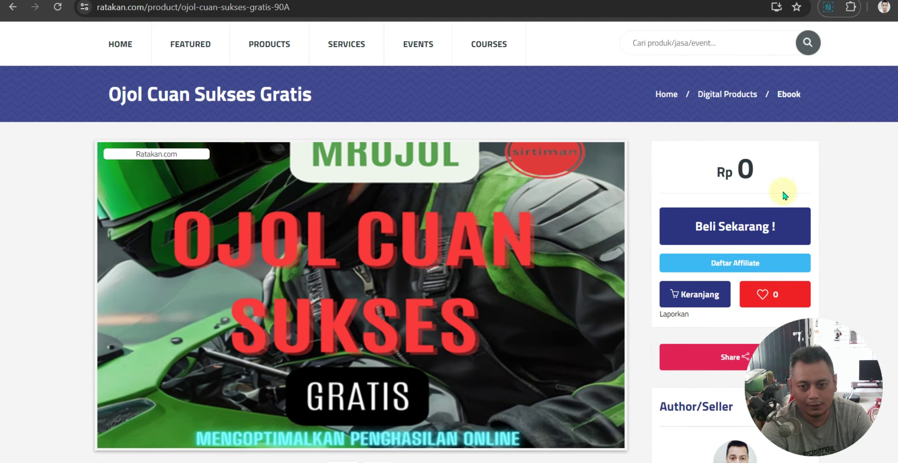
scroll(872, 212, "down", 1)
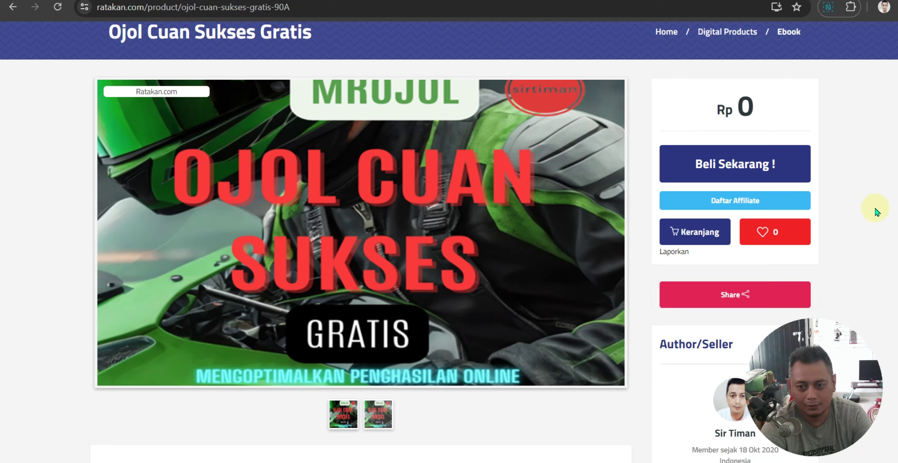
scroll(879, 209, "down", 2)
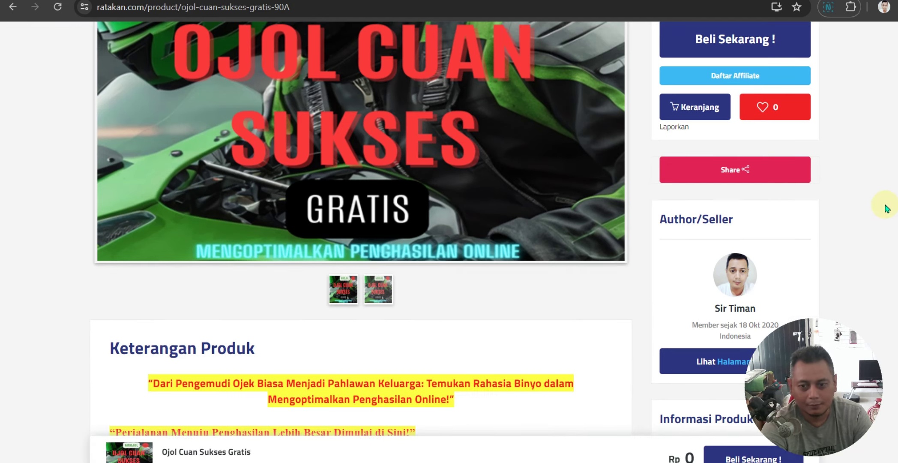
scroll(590, 293, "up", 2)
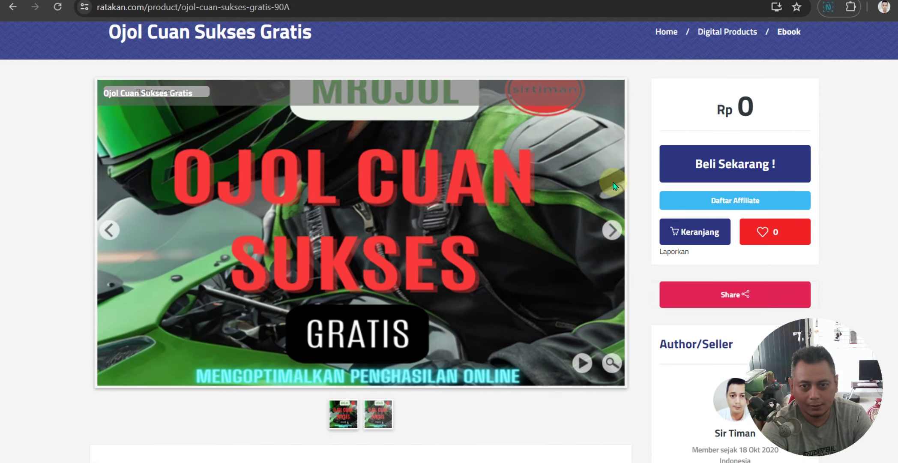
- Go back to the Ratakan seller profile and browse the full list of products
left_click(13, 7)
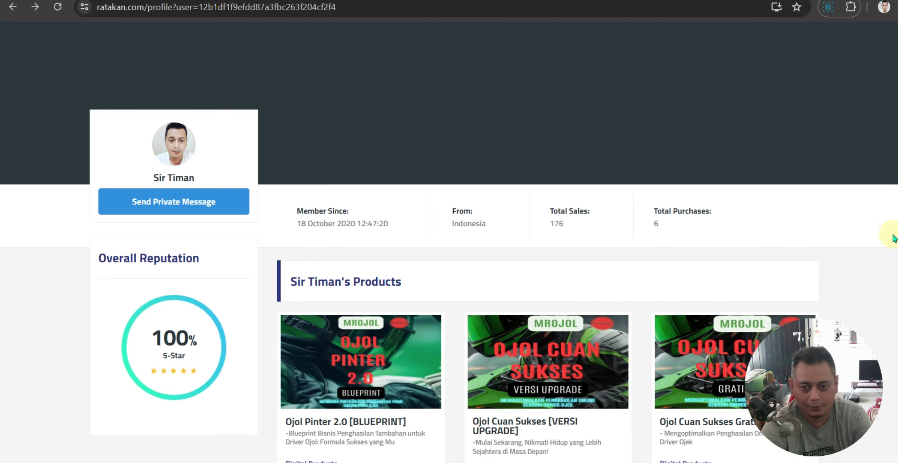
scroll(894, 238, "down", 14)
scroll(893, 238, "down", 4)
scroll(893, 238, "up", 18)
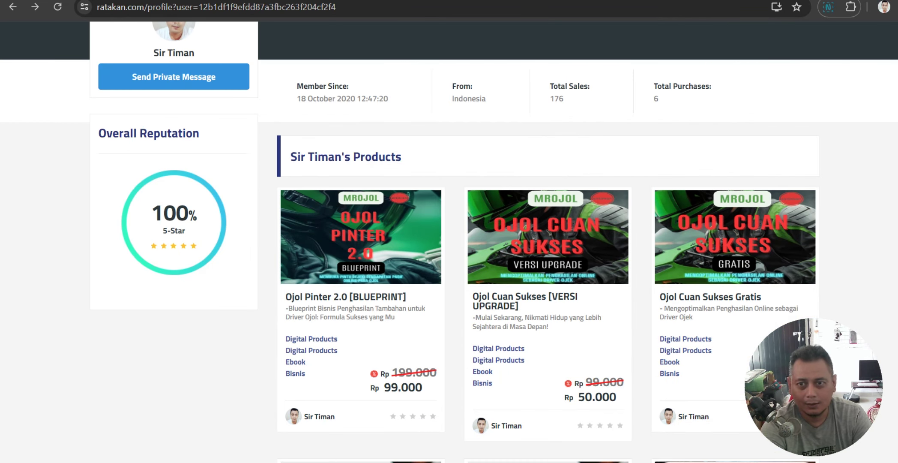
- Switch to the Mailchimp report of the Alat Menuju Pasif Income Seumur Hidup campaign and examine its recipient, open and click statistics
key("ctrl+Tab")
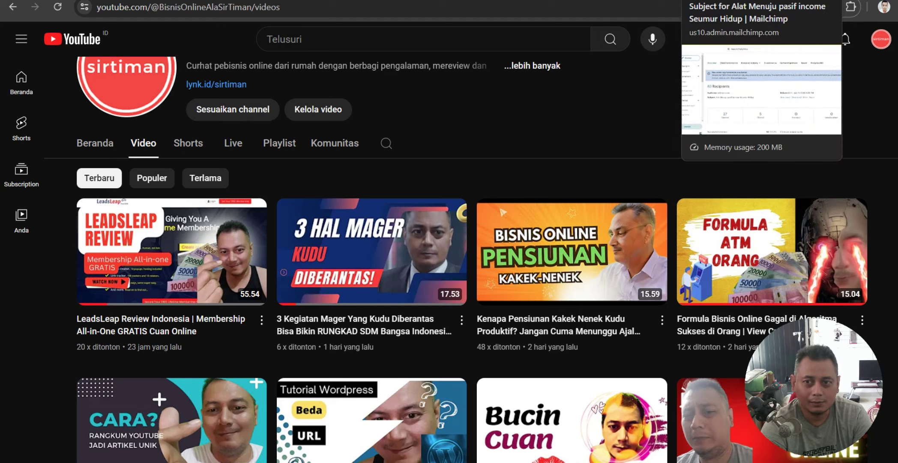
left_click(754, 1)
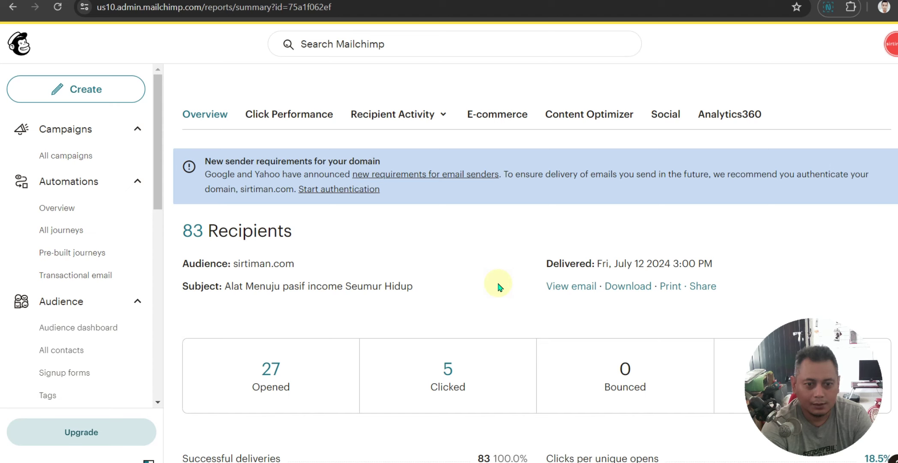
scroll(499, 286, "down", 3)
scroll(499, 286, "up", 4)
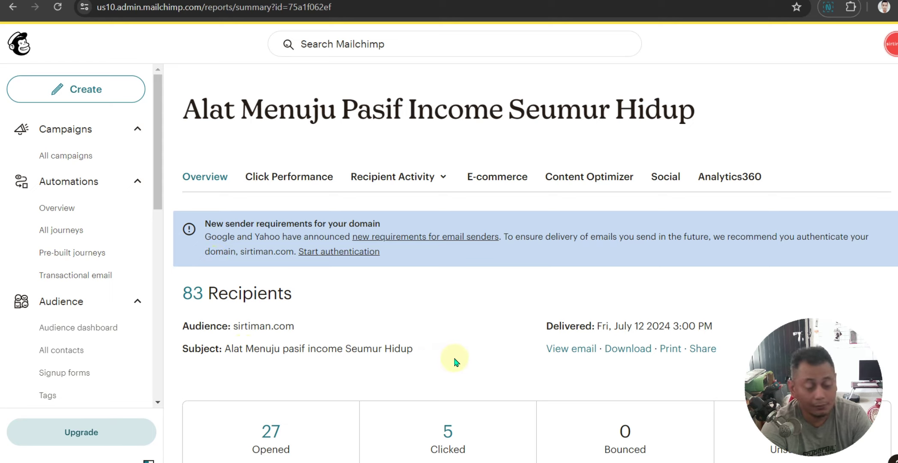
scroll(455, 362, "down", 4)
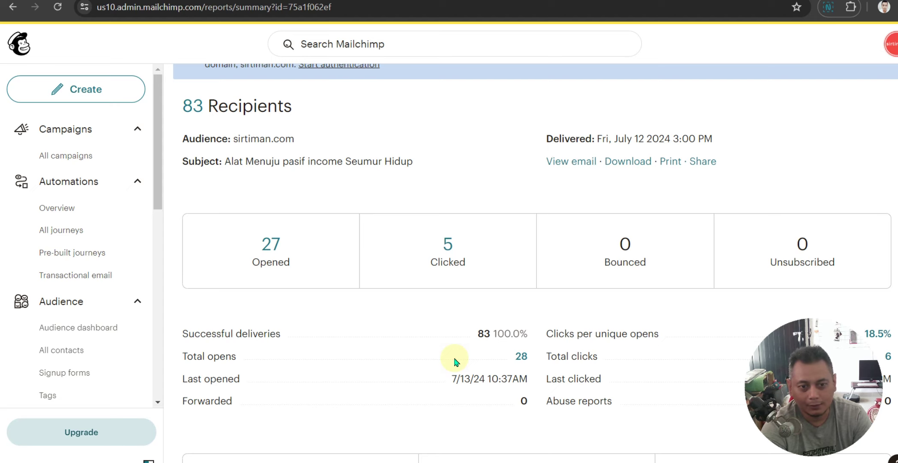
scroll(455, 362, "up", 4)
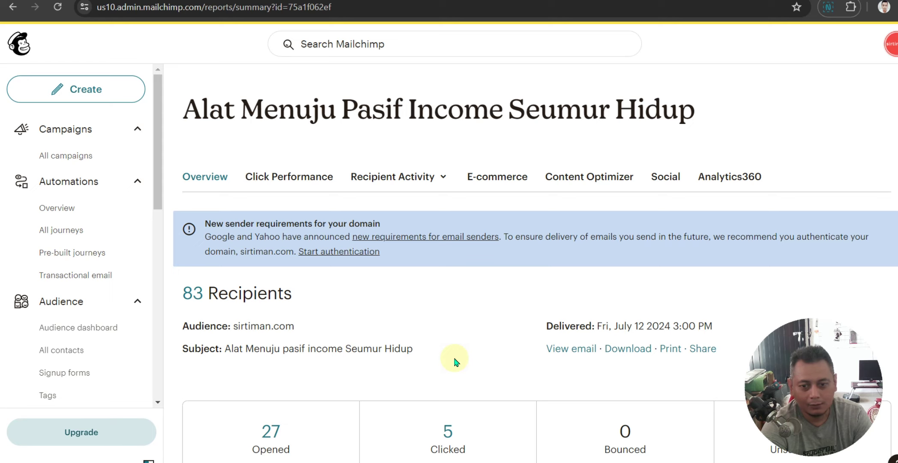
- Open the campaign's sent email in a new browser tab and read through its preview
right_click(559, 348)
left_click(625, 172)
left_click(766, 2)
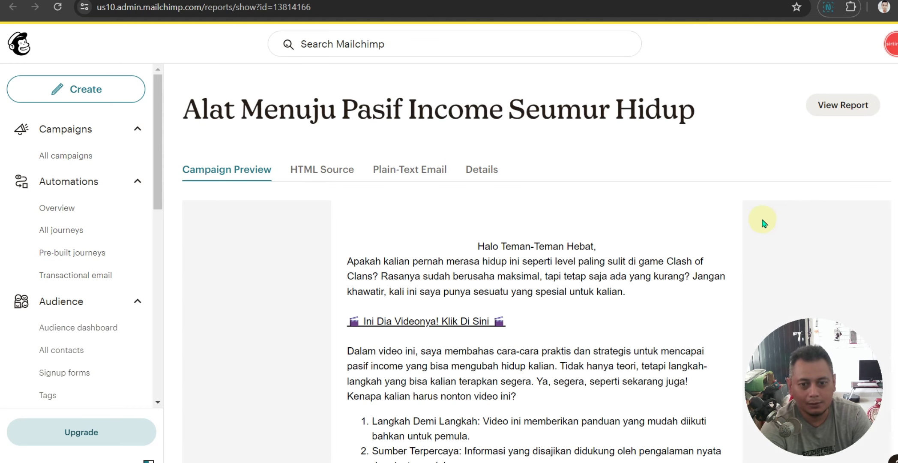
scroll(763, 223, "down", 1)
scroll(763, 223, "down", 6)
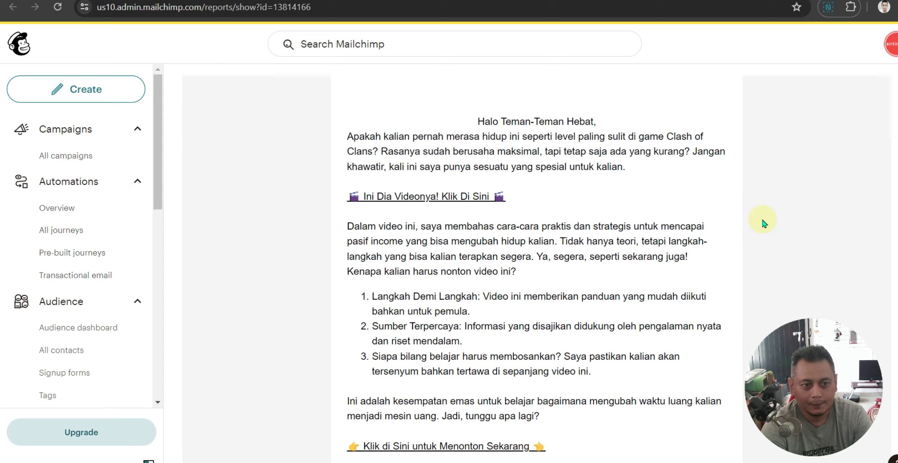
- Examine the campaign title, opening paragraphs and first video link in the Alat Menuju Pasif Income Seumur Hidup email preview
scroll(763, 222, "up", 5)
scroll(763, 223, "up", 2)
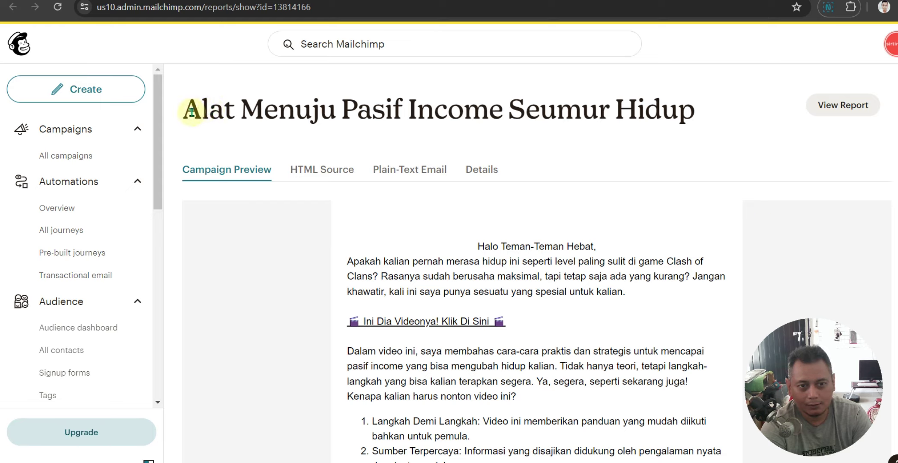
scroll(730, 231, "down", 3)
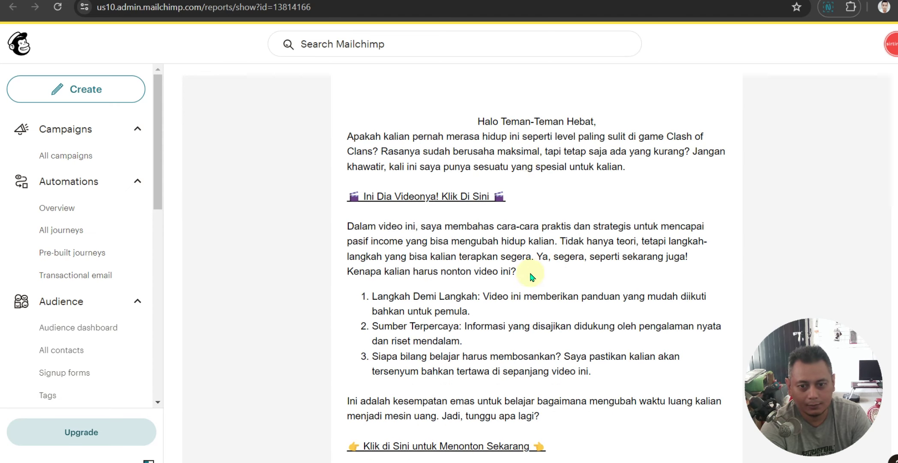
scroll(531, 218, "down", 5)
scroll(475, 302, "up", 5)
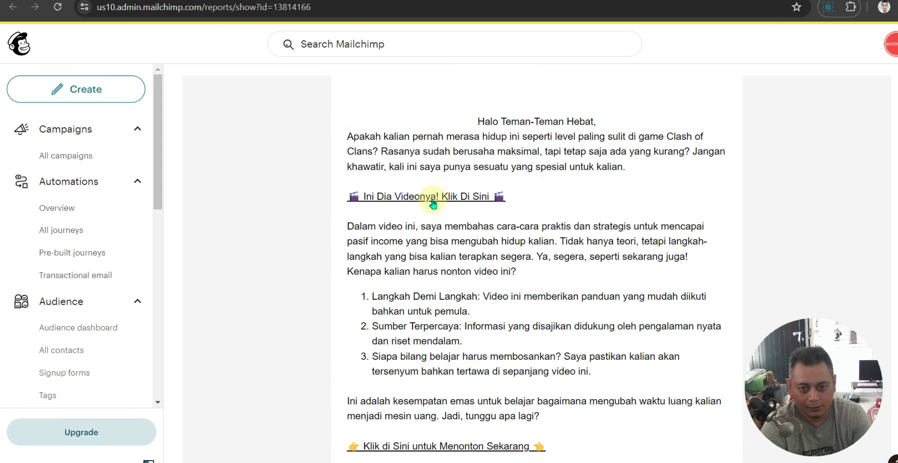
scroll(432, 204, "down", 3)
scroll(630, 315, "up", 3)
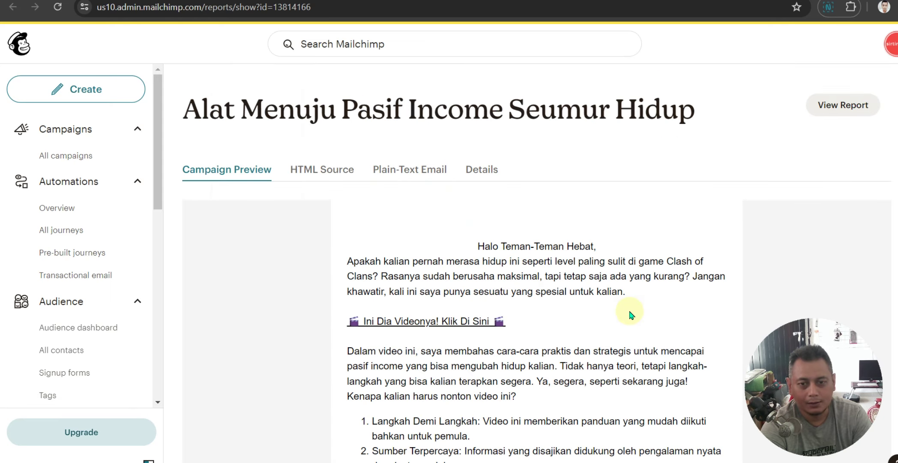
scroll(629, 316, "down", 10)
scroll(628, 317, "up", 10)
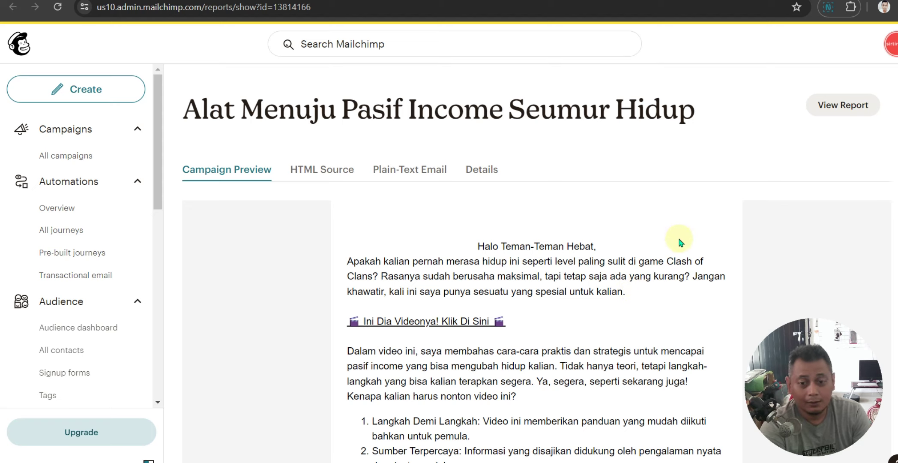
scroll(681, 244, "down", 7)
scroll(682, 245, "down", 3)
scroll(682, 245, "up", 10)
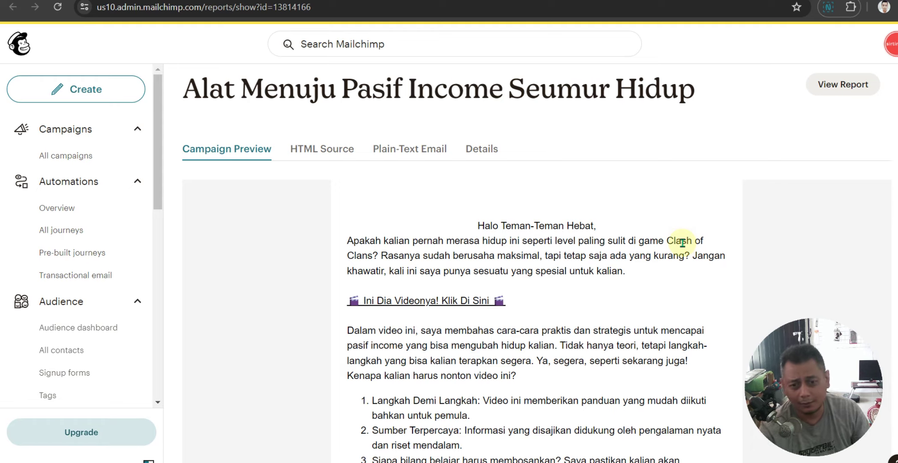
- Read through the email's numbered reasons, second video link, closing lines and footer in the campaign preview
scroll(639, 237, "down", 5)
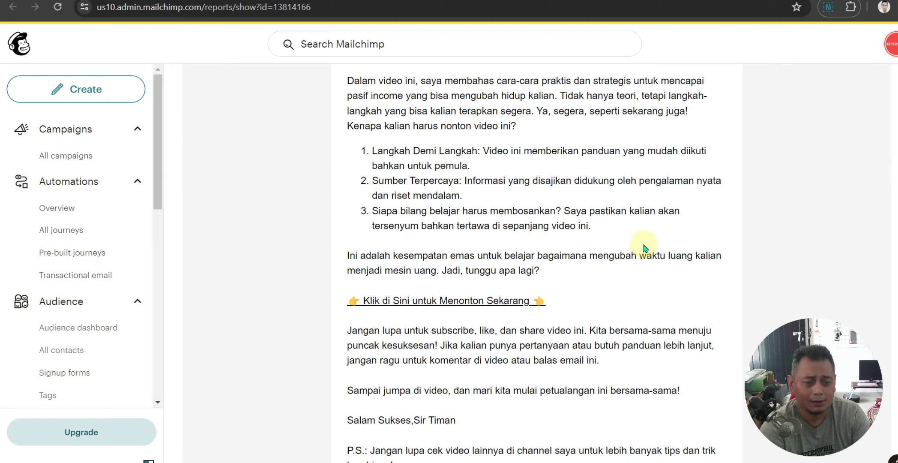
scroll(647, 237, "down", 4)
scroll(639, 256, "up", 6)
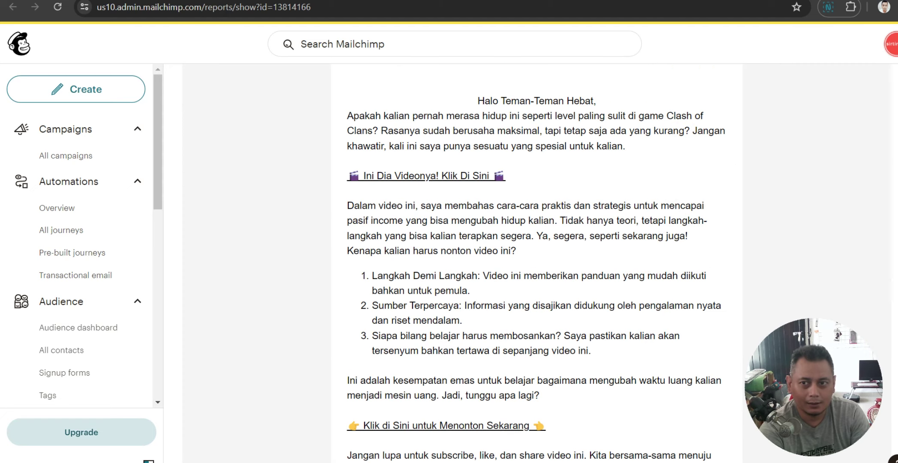
scroll(692, 257, "up", 3)
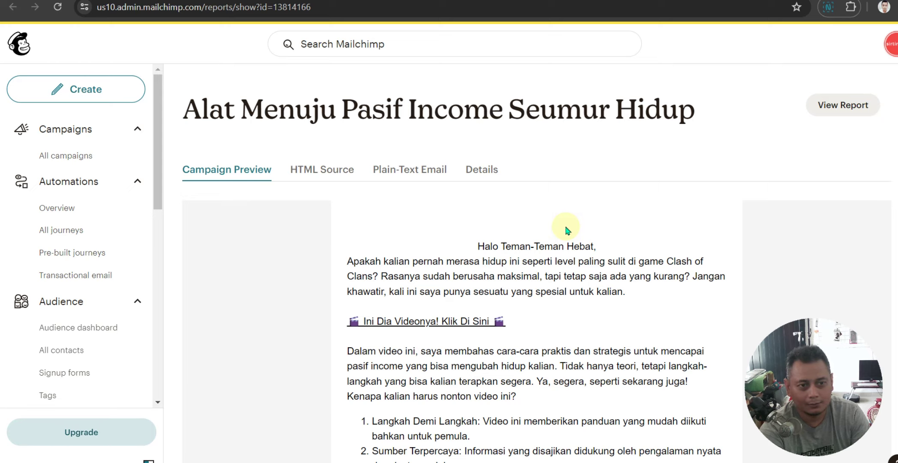
scroll(566, 230, "down", 3)
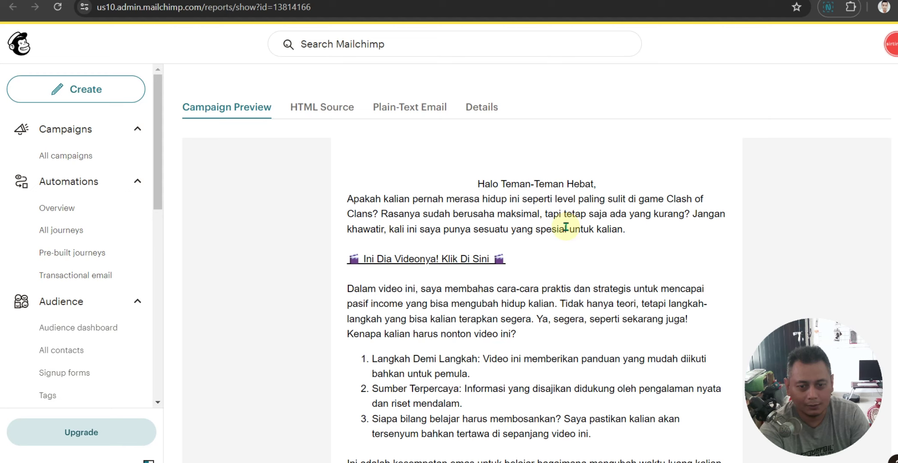
scroll(565, 227, "down", 4)
scroll(565, 227, "up", 5)
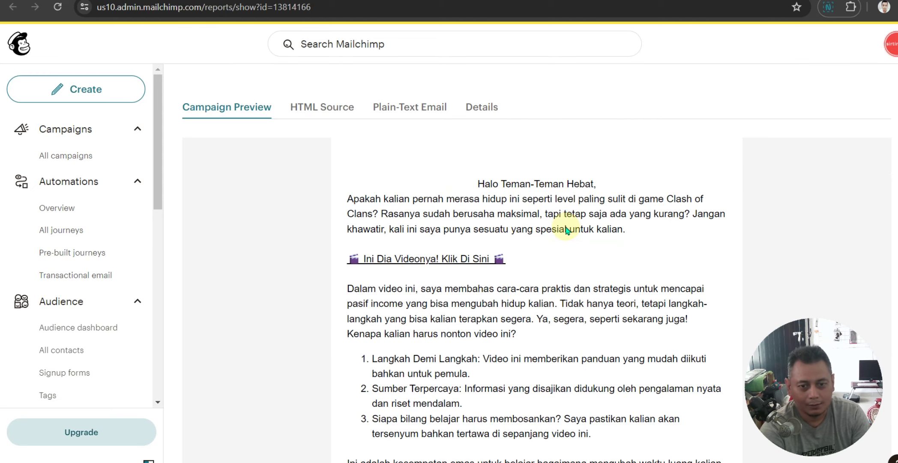
scroll(581, 263, "up", 1)
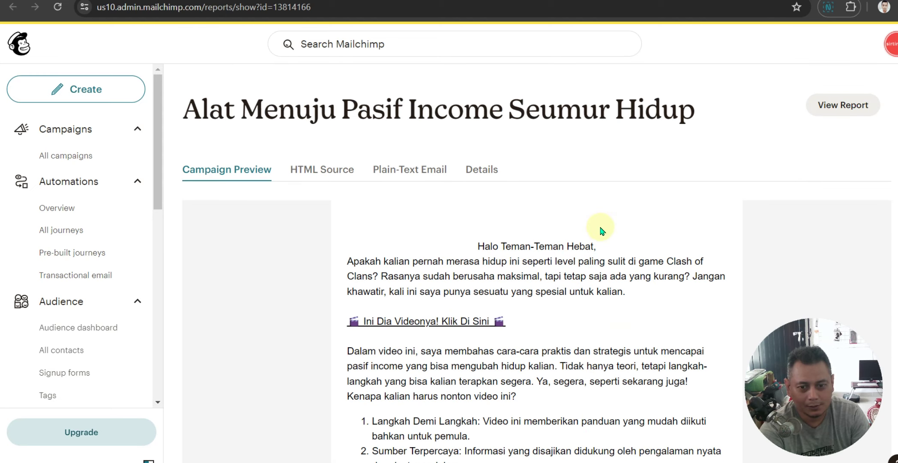
scroll(597, 233, "down", 1)
scroll(707, 262, "down", 4)
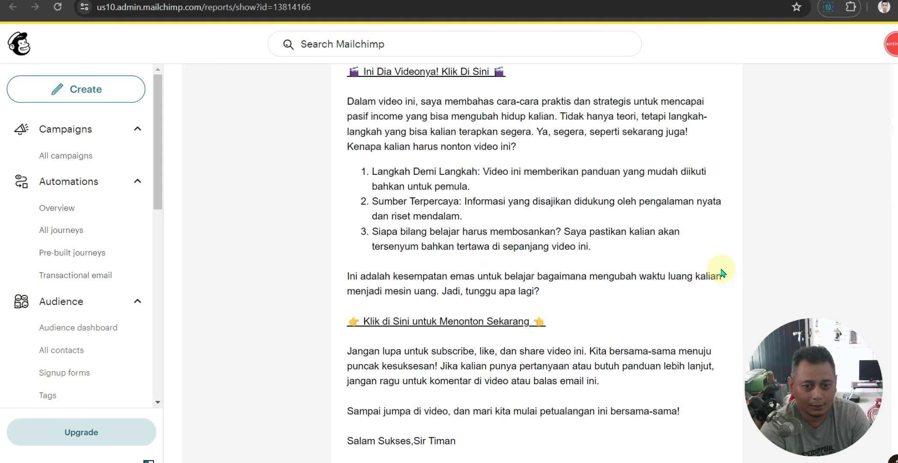
scroll(714, 262, "up", 6)
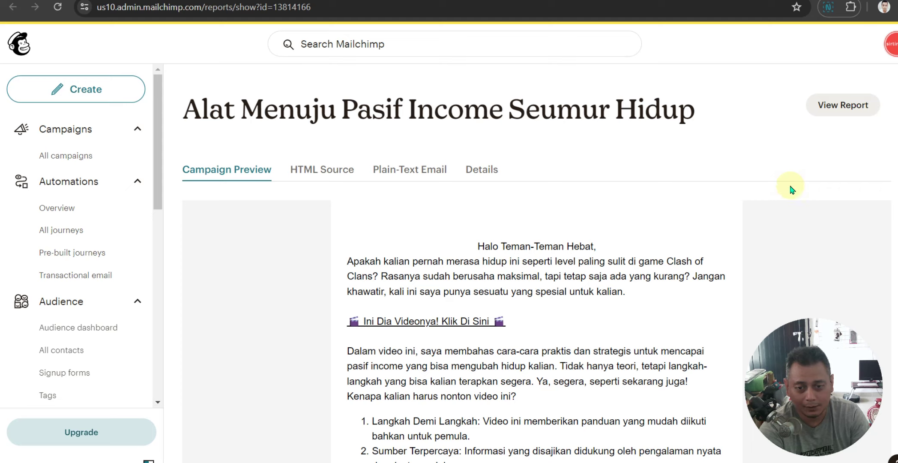
scroll(816, 173, "down", 4)
scroll(816, 174, "down", 4)
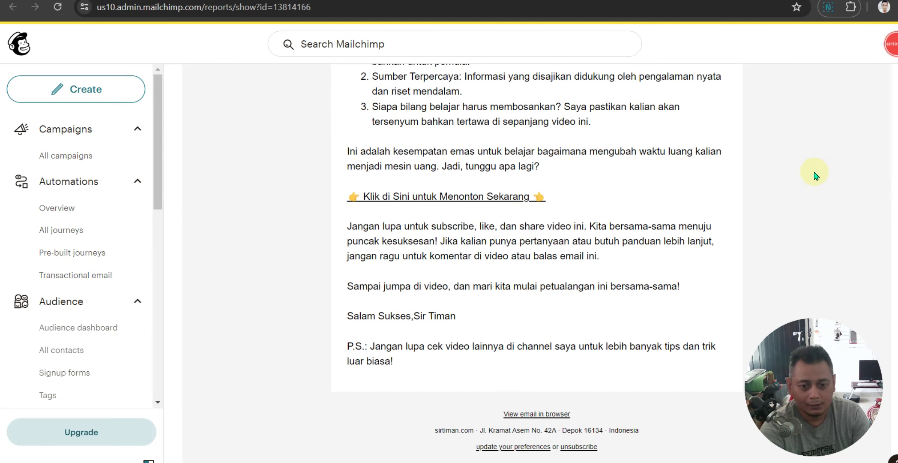
scroll(467, 203, "up", 7)
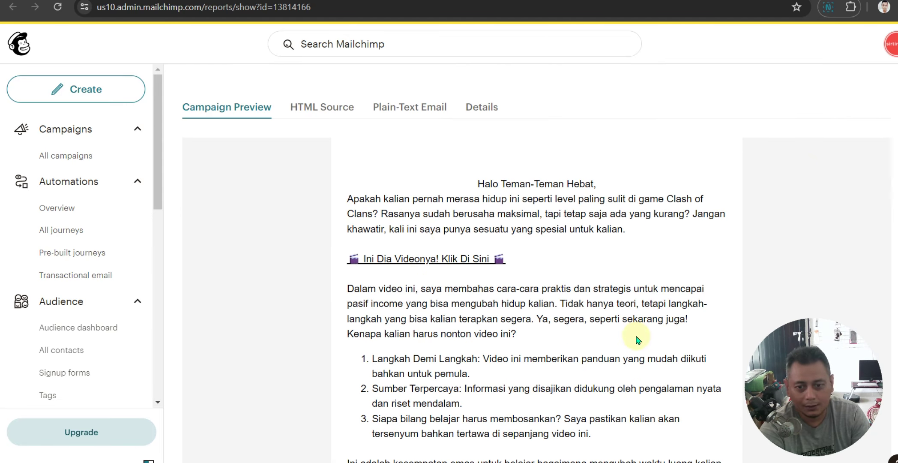
scroll(573, 288, "down", 3)
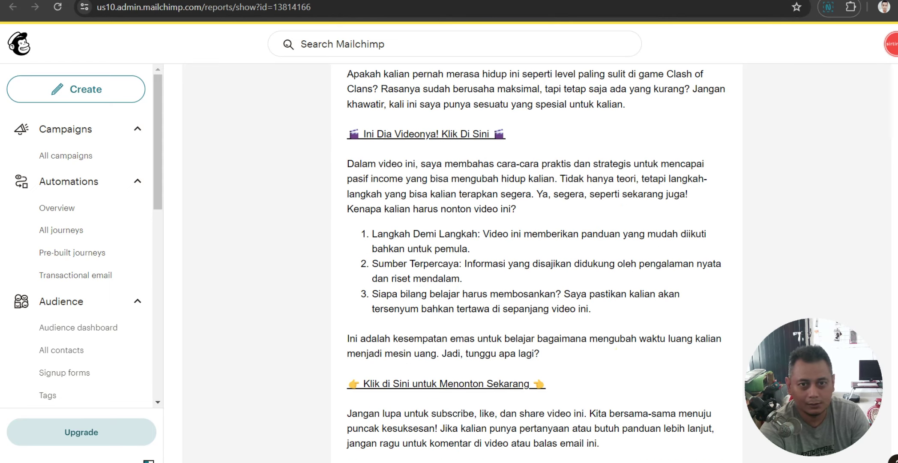
- Switch to the broadcast email conversation in ChatGPT and view the channel's latest videos on YouTube
key("ctrl+Tab")
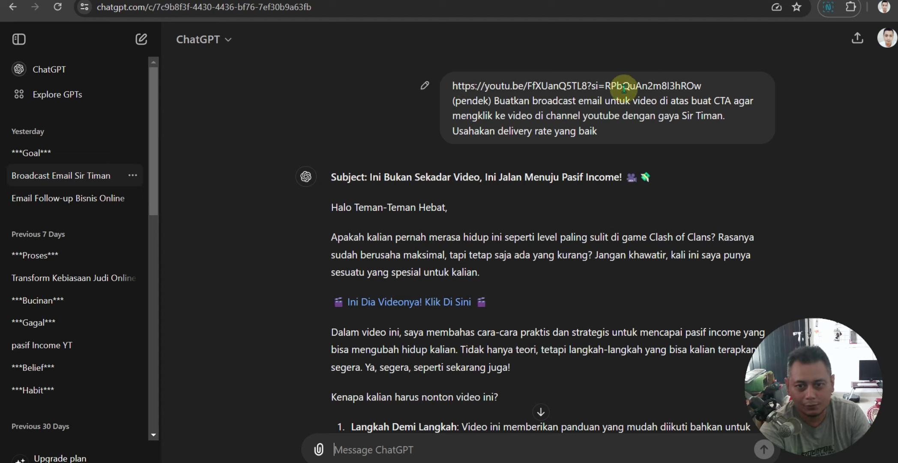
key("ctrl+Tab")
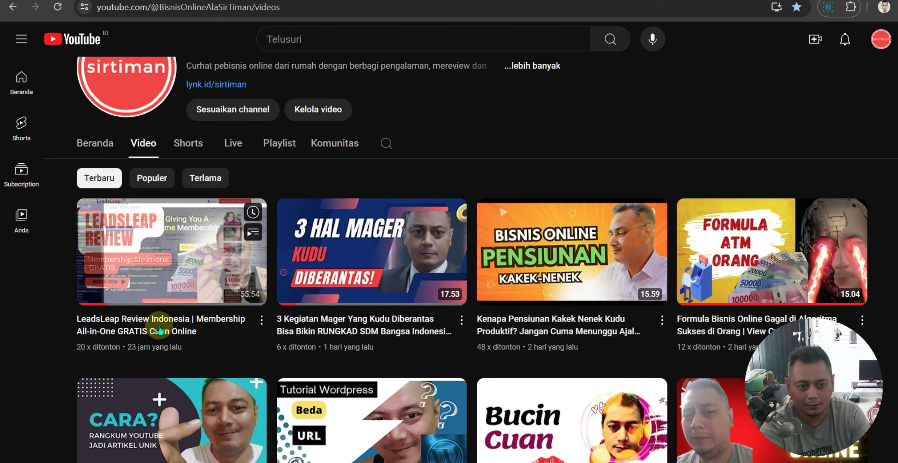
- Return to the ChatGPT conversation and read the broadcast email draft from its prompt and subject line down to the P.S
key("ctrl+shift+Tab")
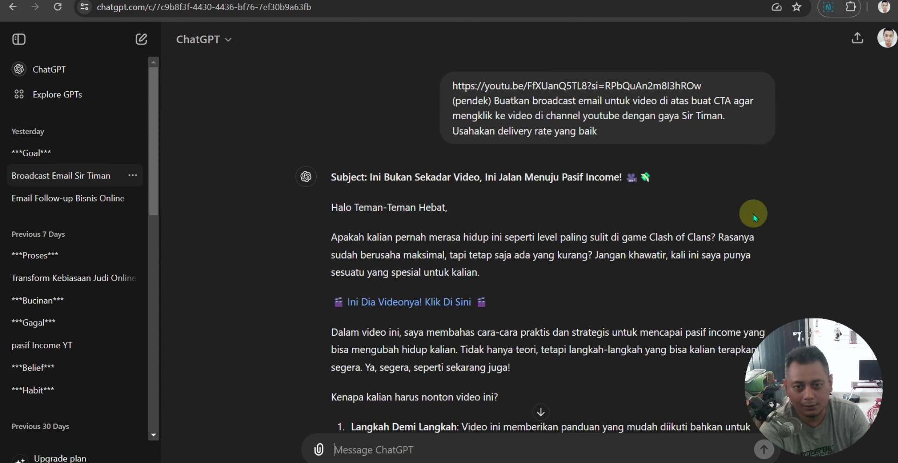
scroll(753, 214, "down", 1)
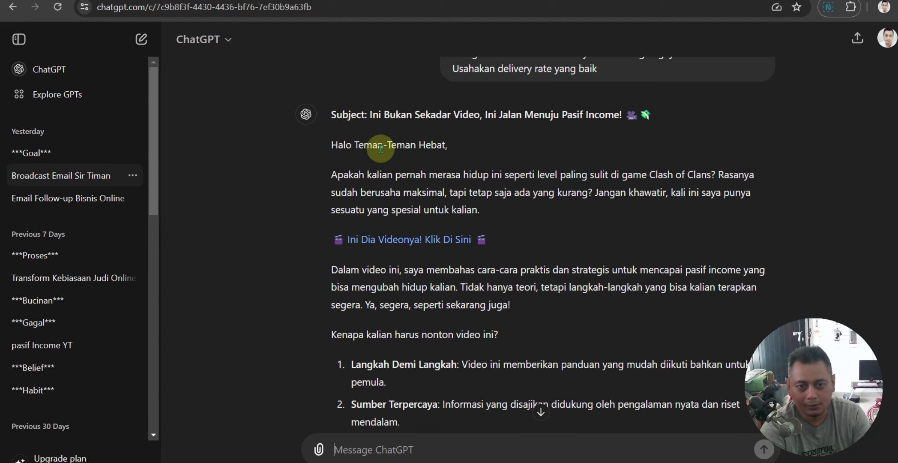
scroll(474, 190, "up", 1)
scroll(474, 188, "down", 4)
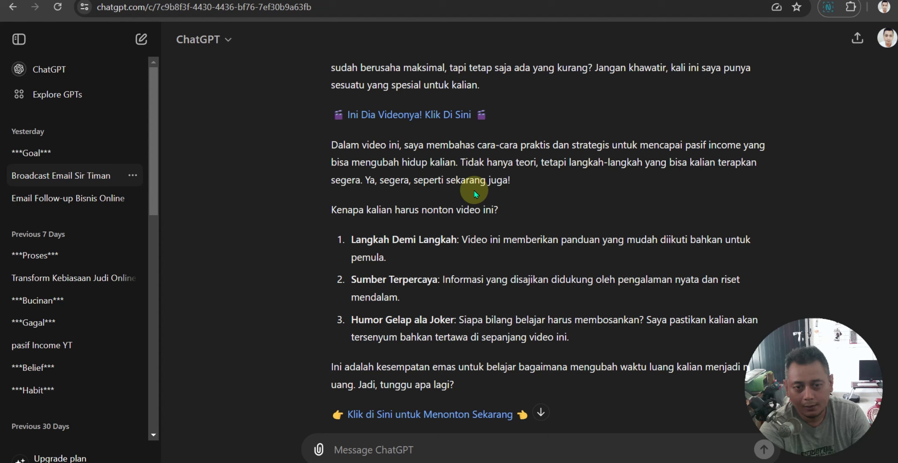
scroll(524, 248, "down", 3)
scroll(525, 247, "down", 3)
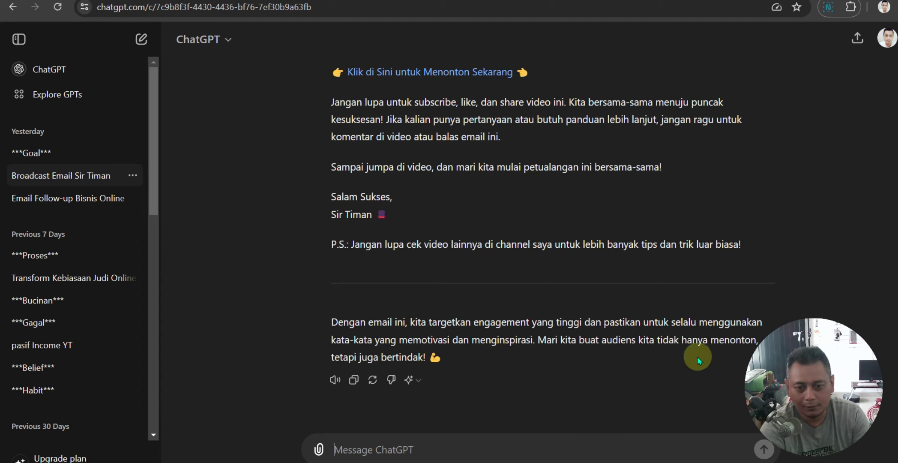
scroll(536, 368, "up", 5)
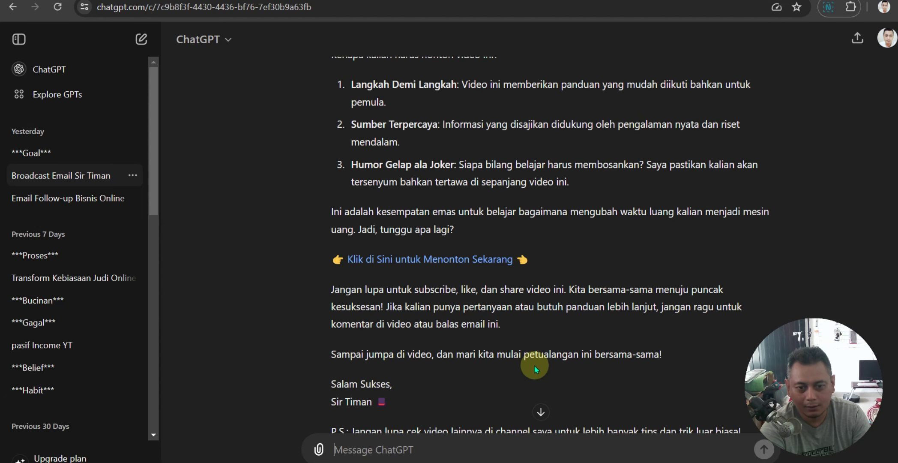
scroll(534, 368, "down", 2)
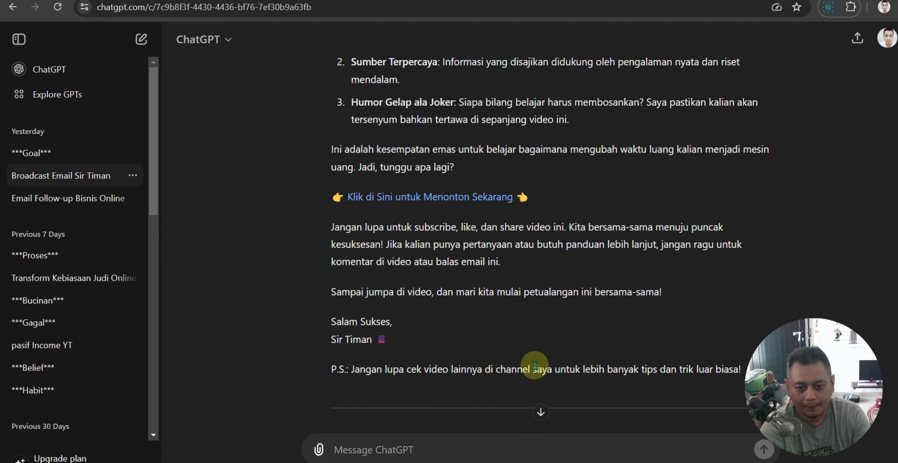
scroll(534, 365, "up", 8)
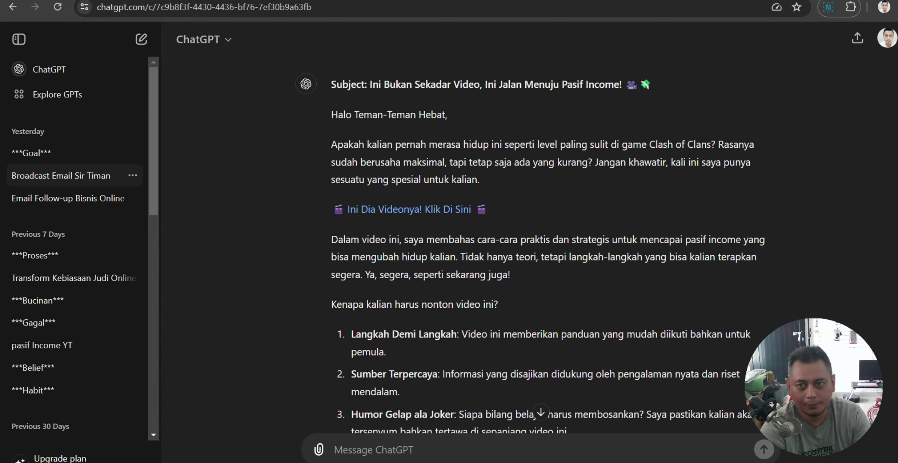
- Switch back to the Mailchimp campaign preview and compare the sent email's text and video links with the ChatGPT draft
key("ctrl+Tab")
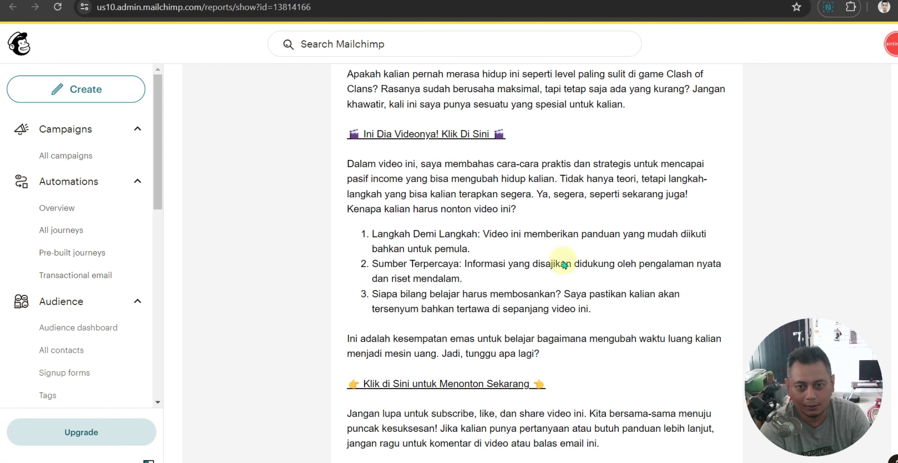
scroll(599, 368, "down", 4)
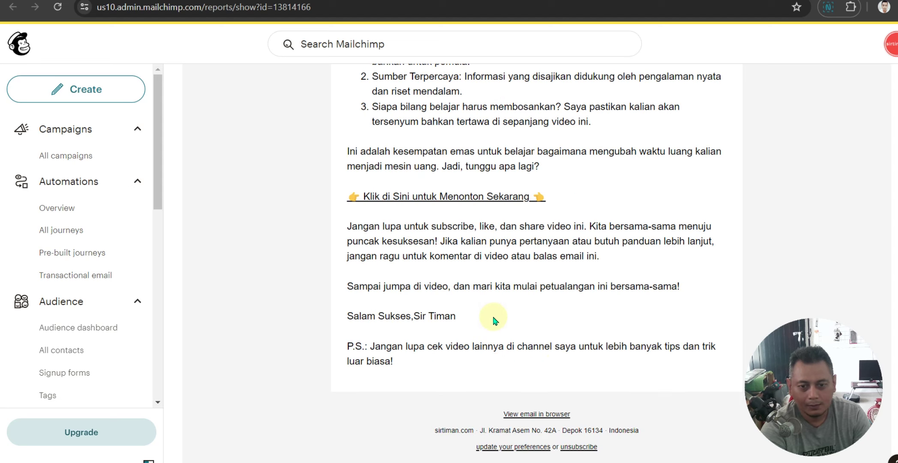
scroll(485, 319, "up", 4)
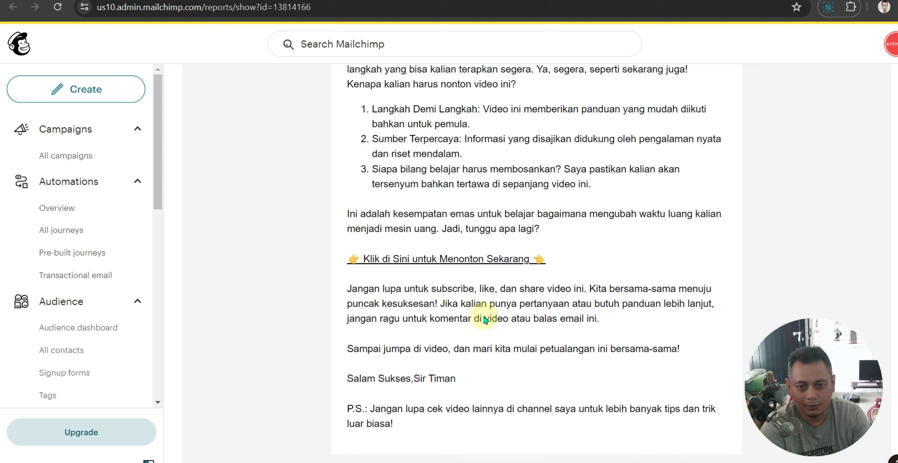
scroll(486, 320, "up", 3)
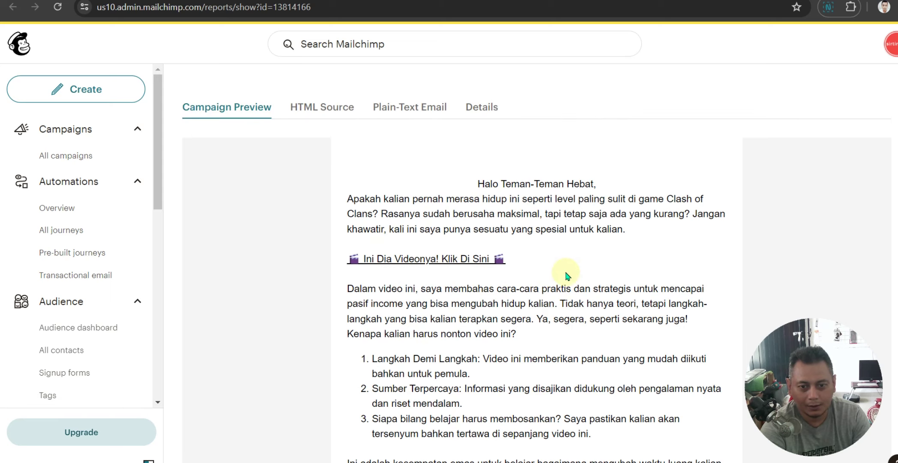
scroll(536, 270, "down", 4)
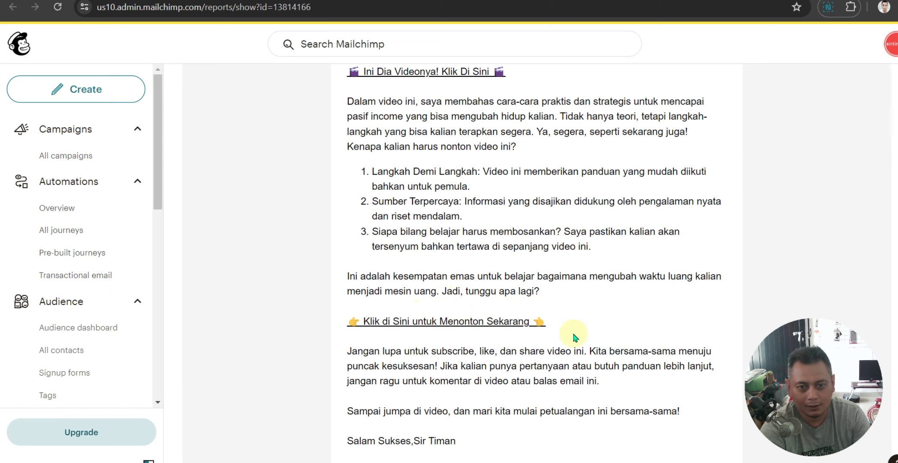
scroll(574, 337, "down", 3)
scroll(427, 195, "up", 3)
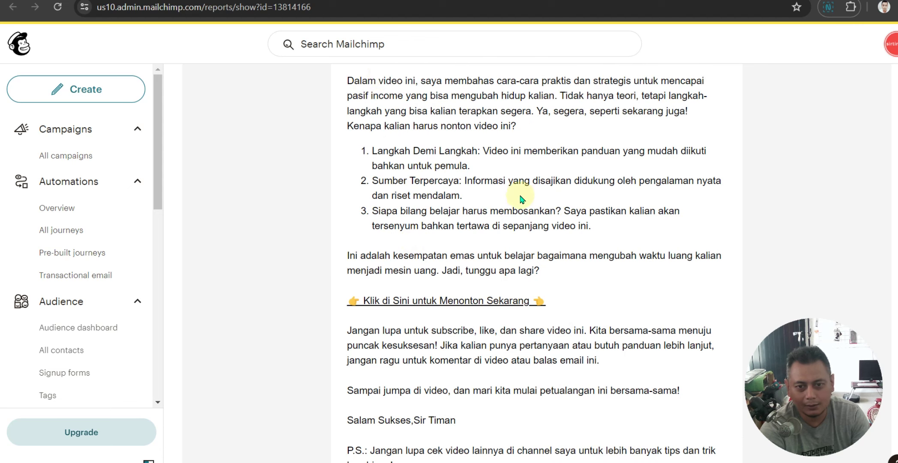
scroll(429, 180, "up", 3)
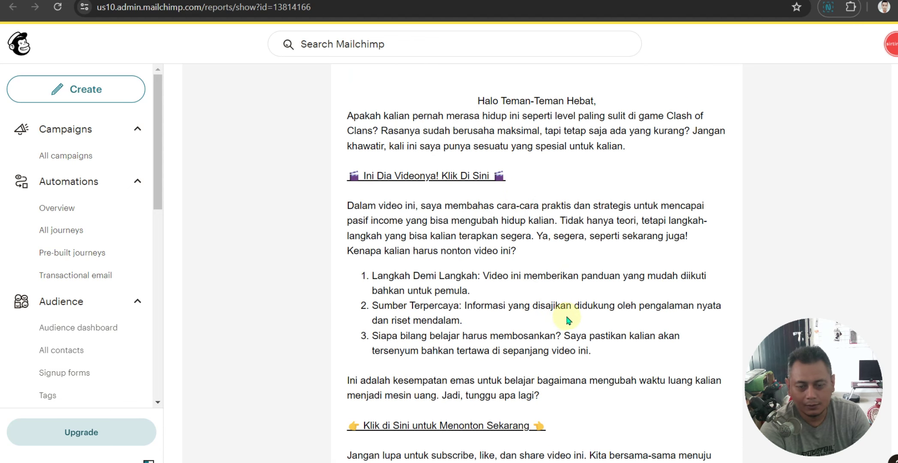
scroll(568, 320, "down", 1)
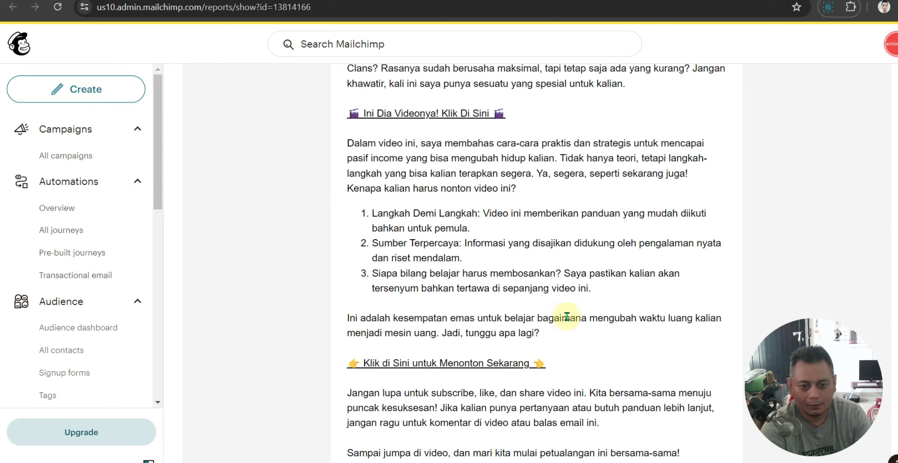
scroll(567, 316, "up", 4)
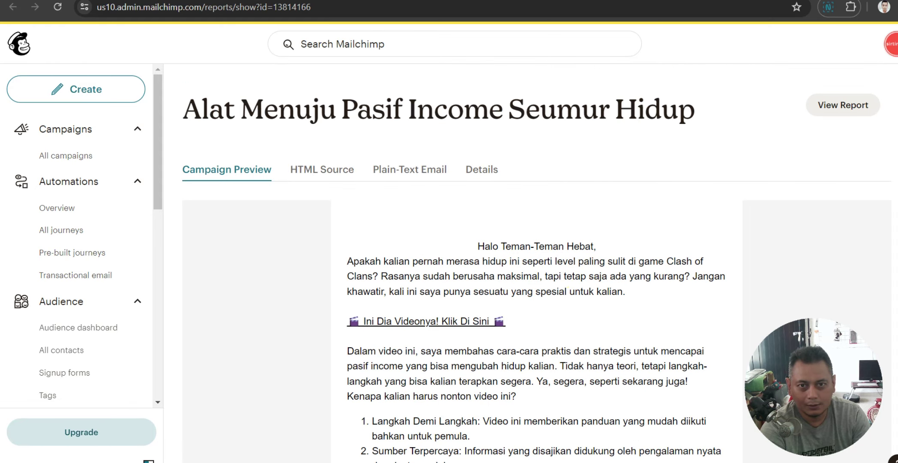
- Compare the broadcast email draft in ChatGPT with the sent email in the Mailchimp campaign preview once more
key("ctrl+Tab")
scroll(433, 262, "up", 2)
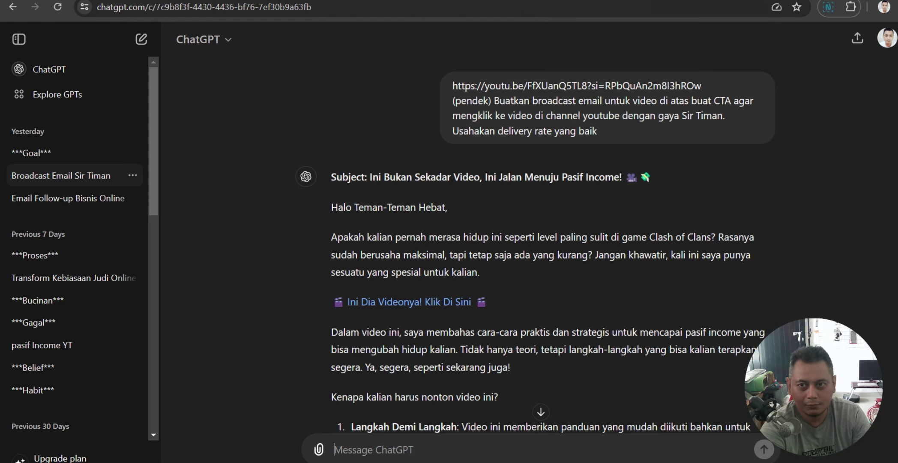
scroll(621, 358, "down", 12)
scroll(621, 358, "up", 4)
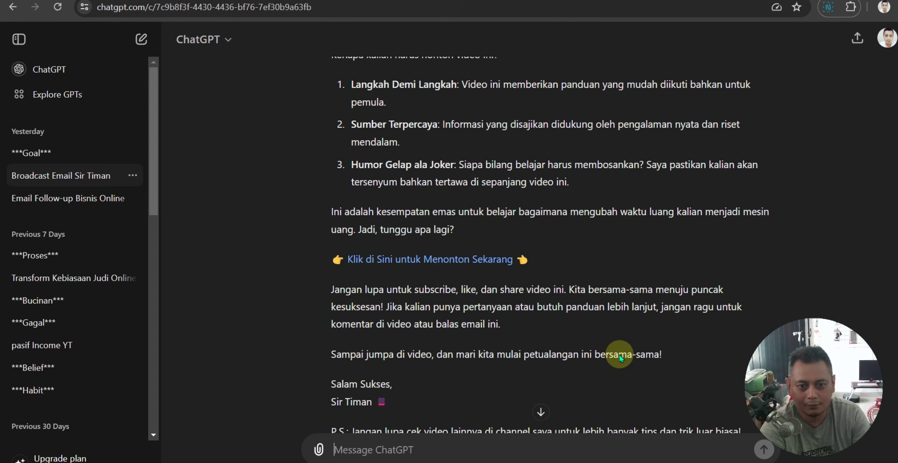
scroll(621, 357, "up", 5)
key("ctrl+shift+Tab")
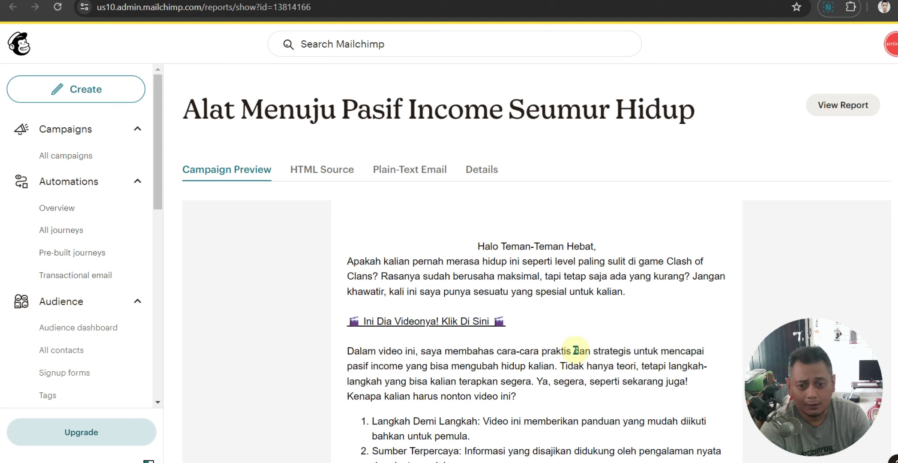
scroll(575, 351, "down", 4)
scroll(591, 350, "up", 4)
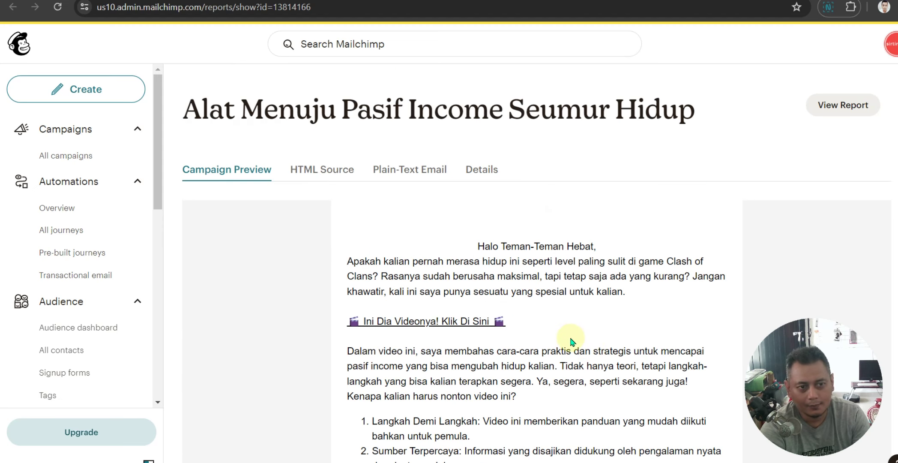
- Create a new regular email campaign and bring its subject and content settings into view
left_click(92, 88)
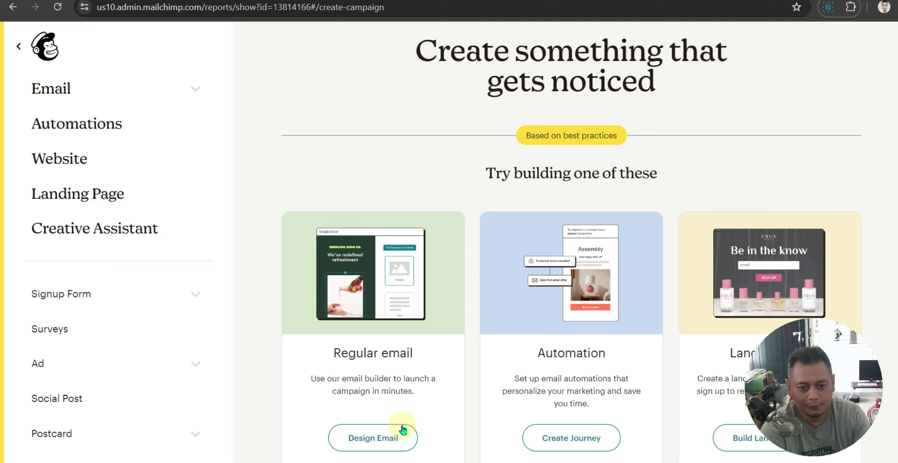
left_click(382, 445)
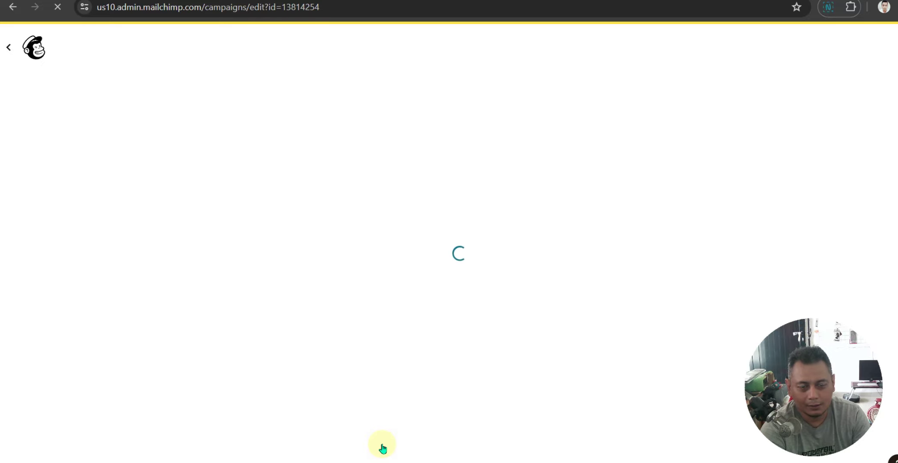
scroll(352, 301, "down", 3)
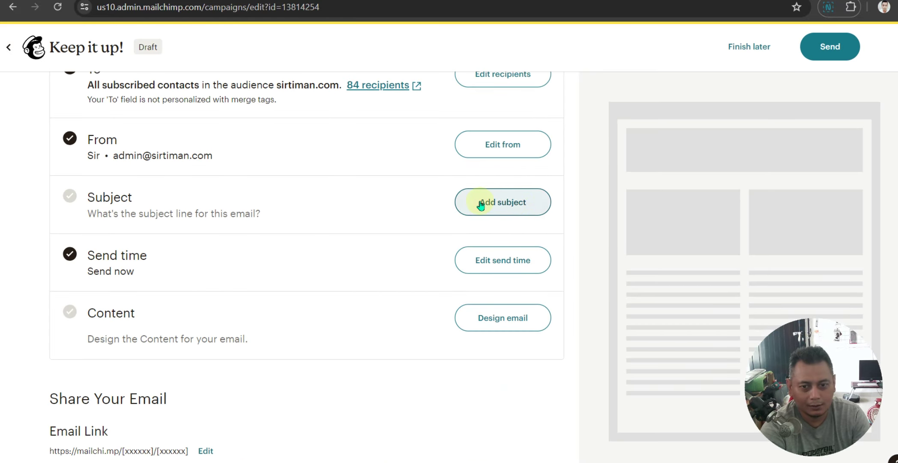
left_click(528, 204)
left_click(160, 274)
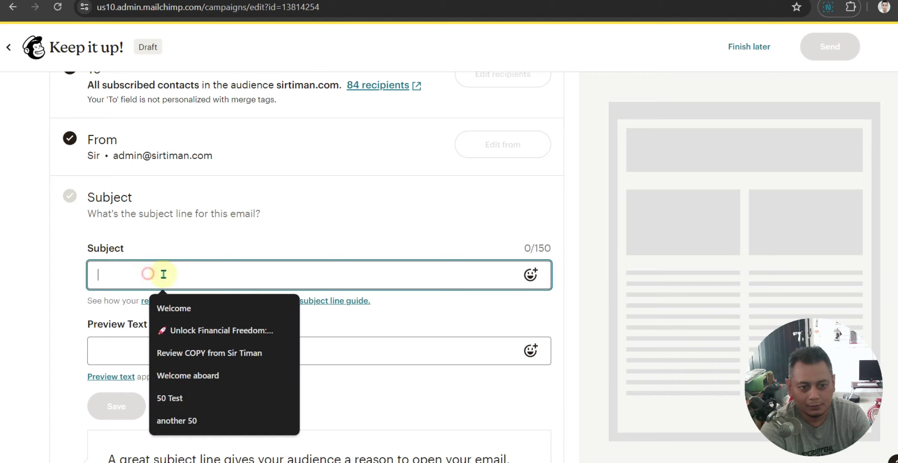
left_click(415, 199)
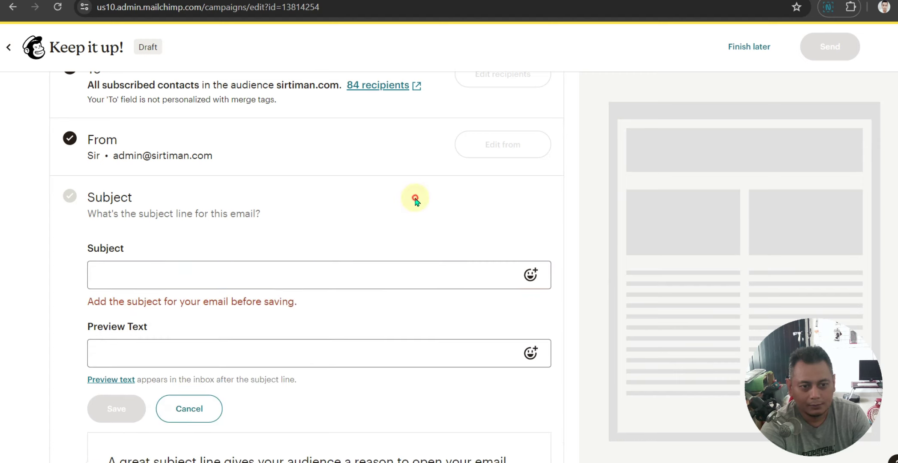
left_click(192, 413)
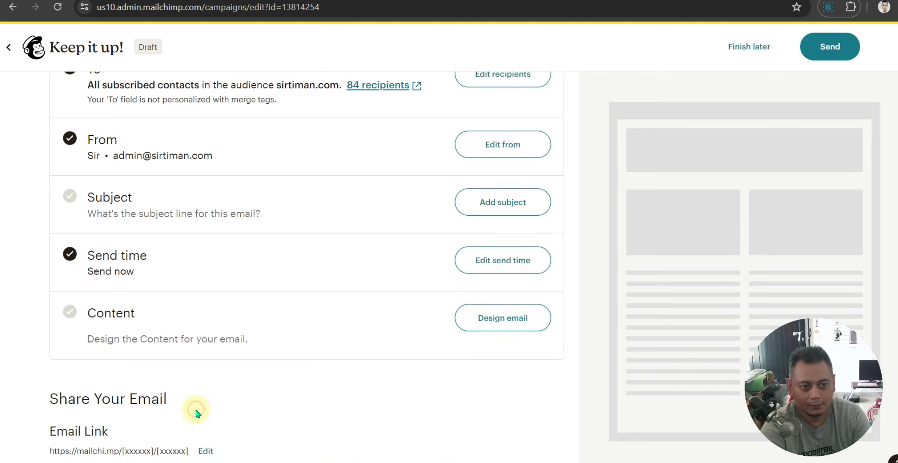
- Start designing the email's content, browse the Mailchimp templates and apply the "Start from scratch" template
left_click(512, 322)
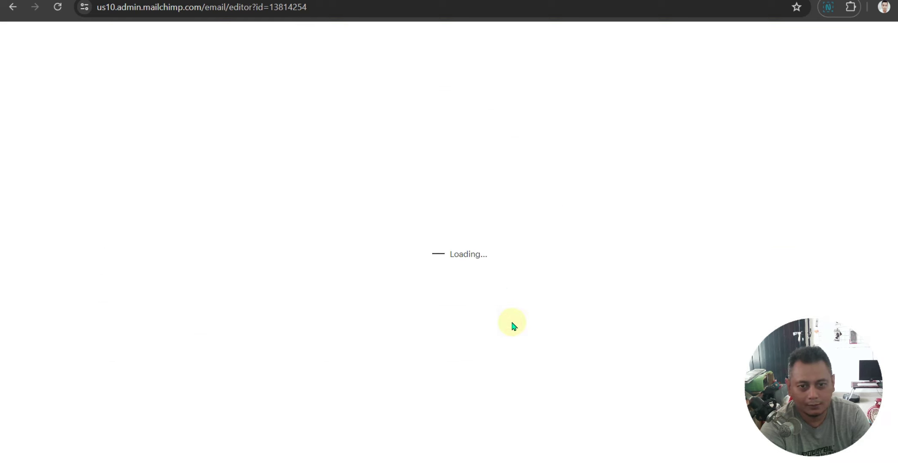
mouse_move(152, 349)
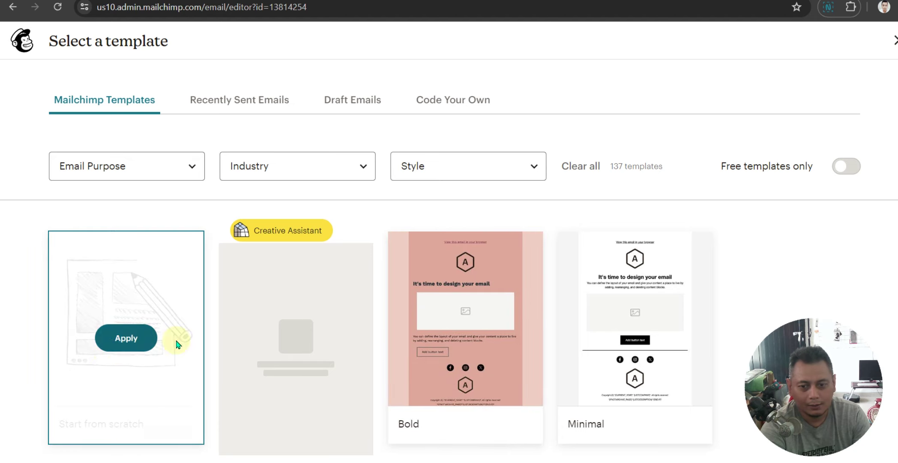
scroll(733, 305, "down", 10)
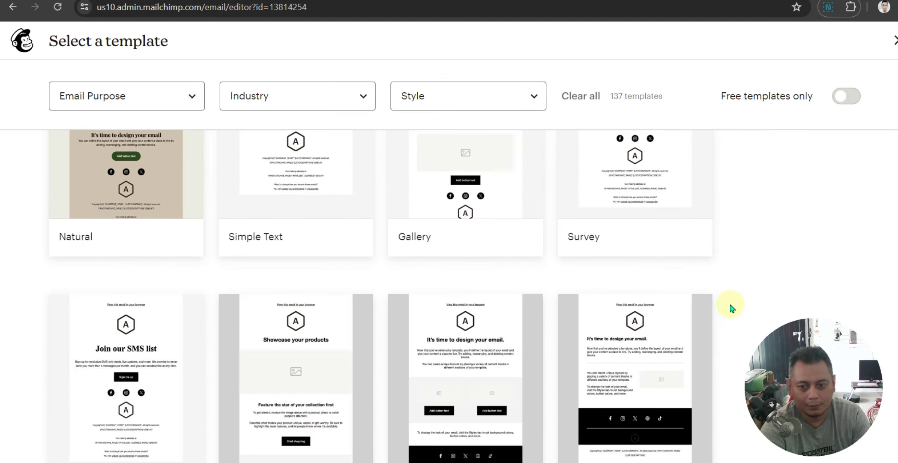
scroll(731, 307, "down", 4)
scroll(731, 307, "up", 12)
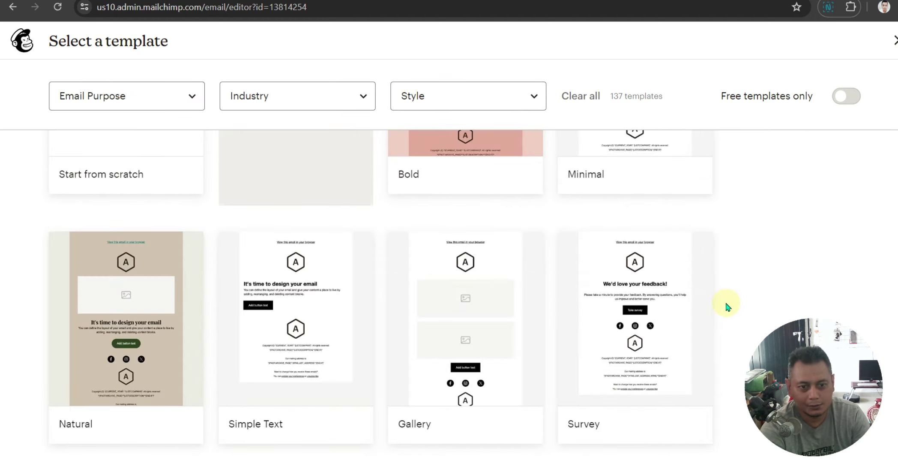
scroll(180, 211, "down", 3)
scroll(255, 271, "up", 3)
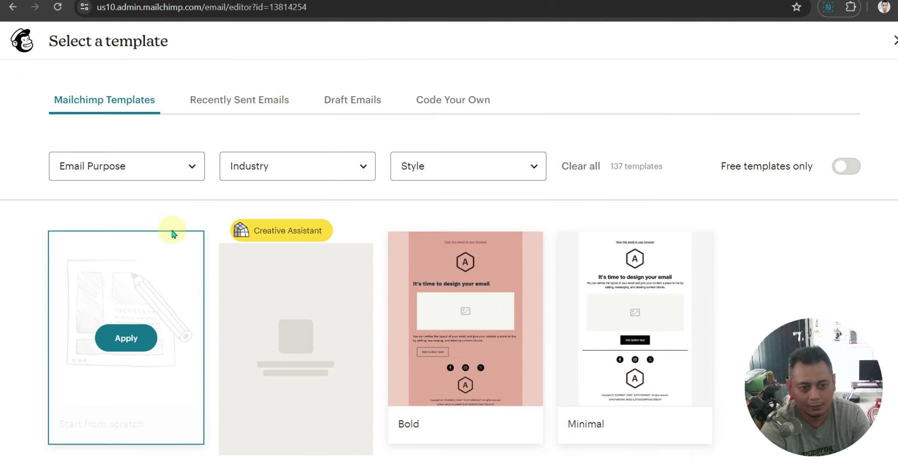
left_click(126, 340)
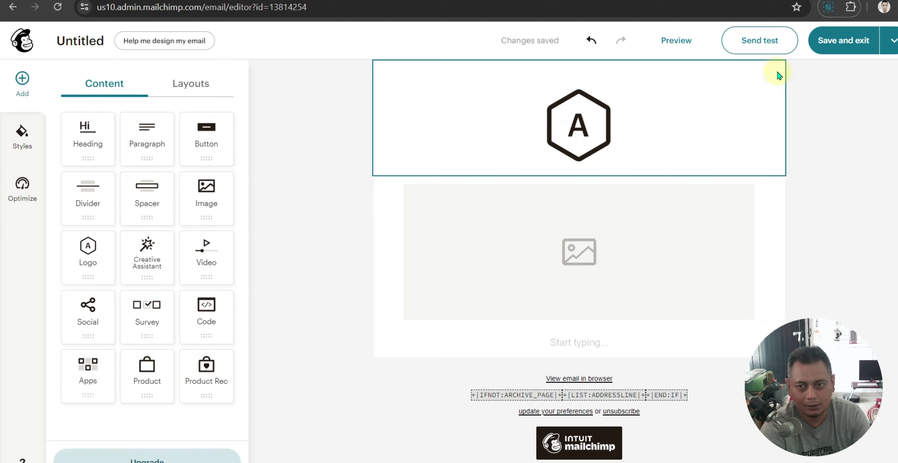
- Delete the logo block and the image placeholder block from the new email
left_click(578, 144)
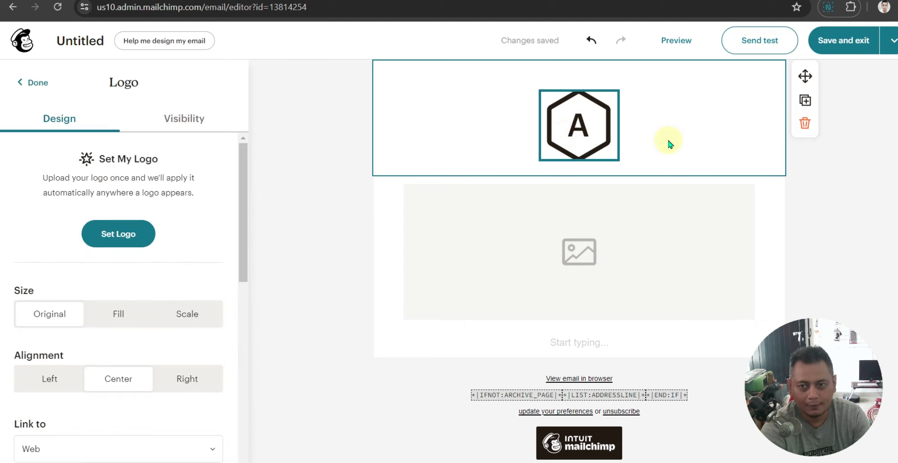
left_click(803, 125)
left_click(579, 134)
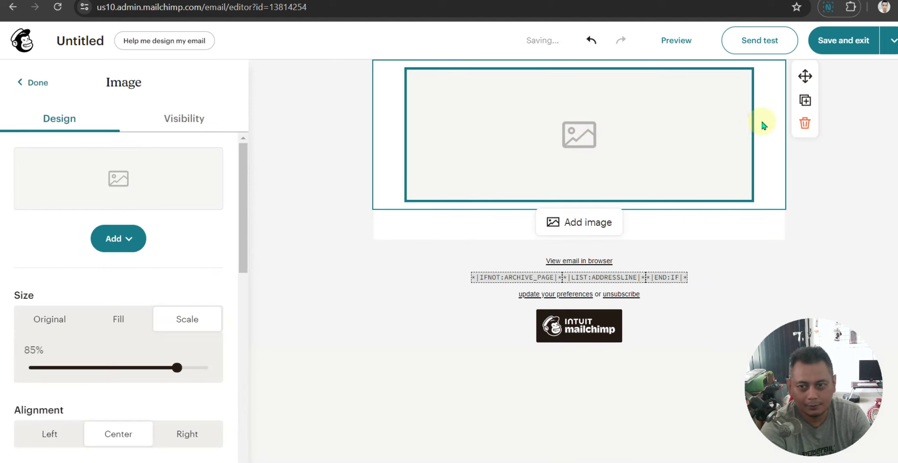
left_click(813, 129)
- Select the email's empty text block, view the broadcast draft in ChatGPT and return to the Mailchimp editor
left_click(599, 82)
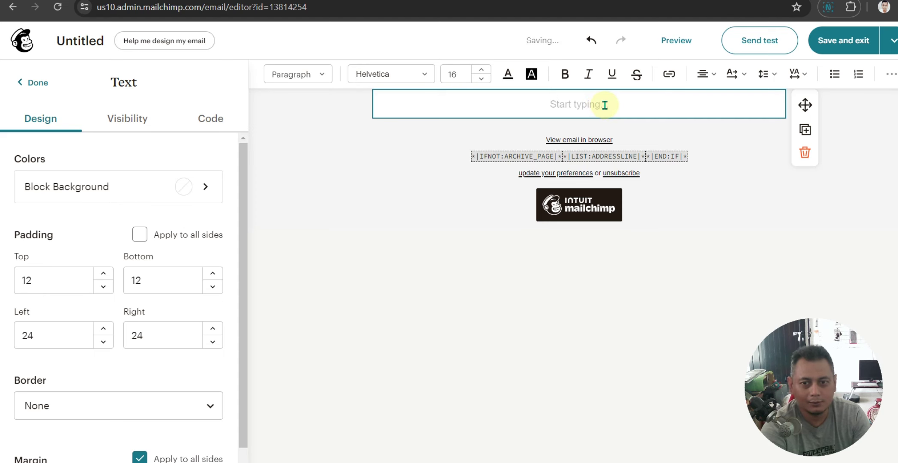
left_click(599, 1)
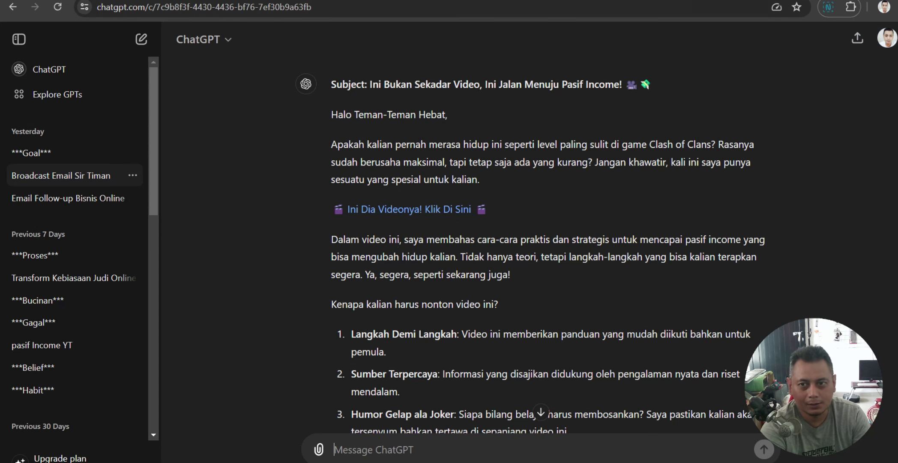
left_click(667, 1)
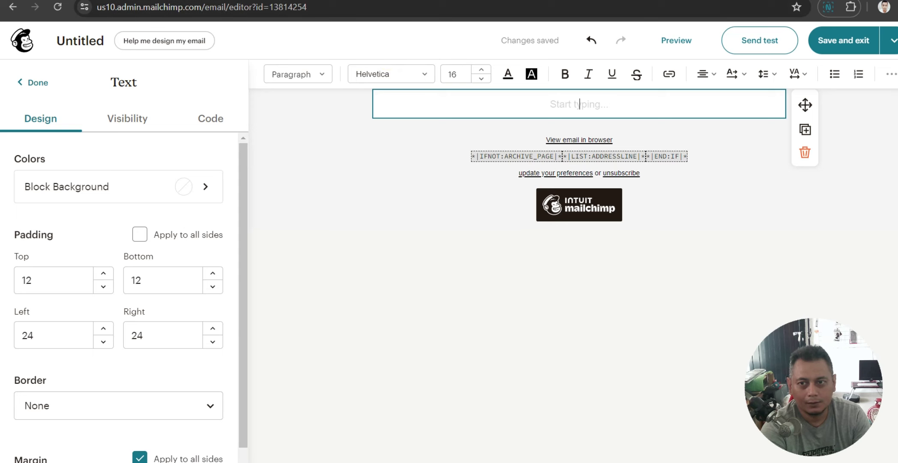
- Switch to the Mailchimp report page, list all campaigns and delete the two Untitled drafts last edited July 13 and June 13, 2024
left_click(652, 0)
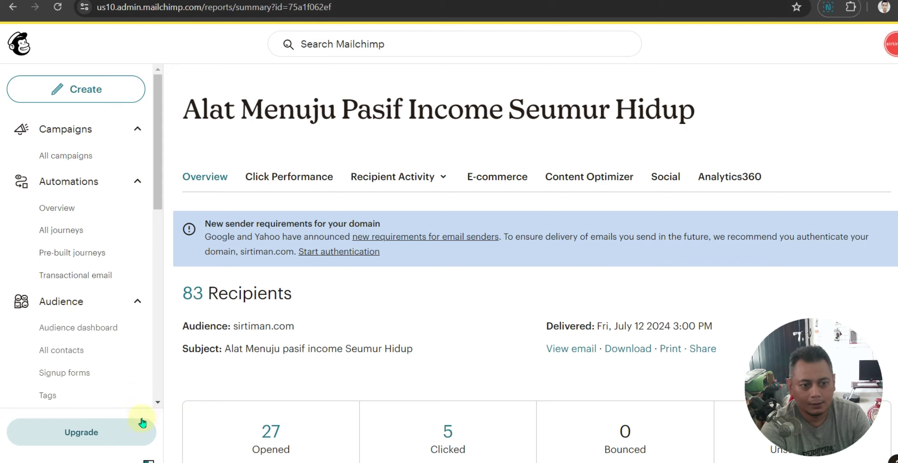
left_click(75, 155)
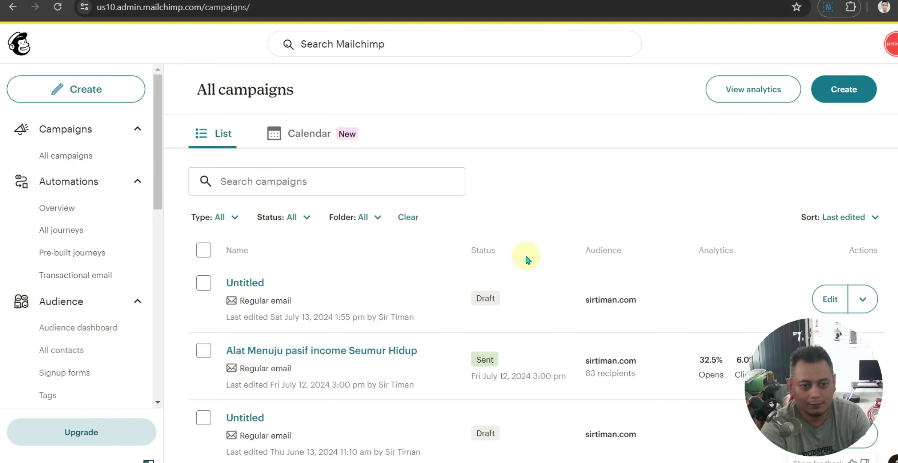
scroll(526, 257, "down", 2)
scroll(526, 257, "down", 2)
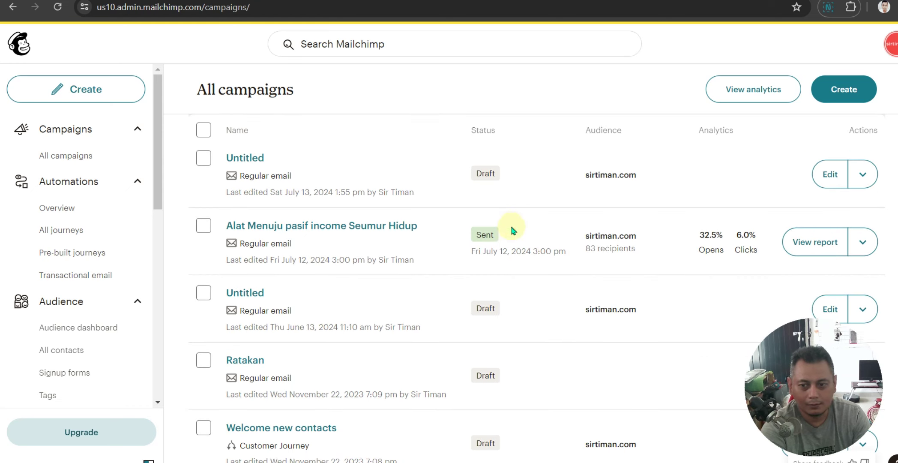
left_click(861, 174)
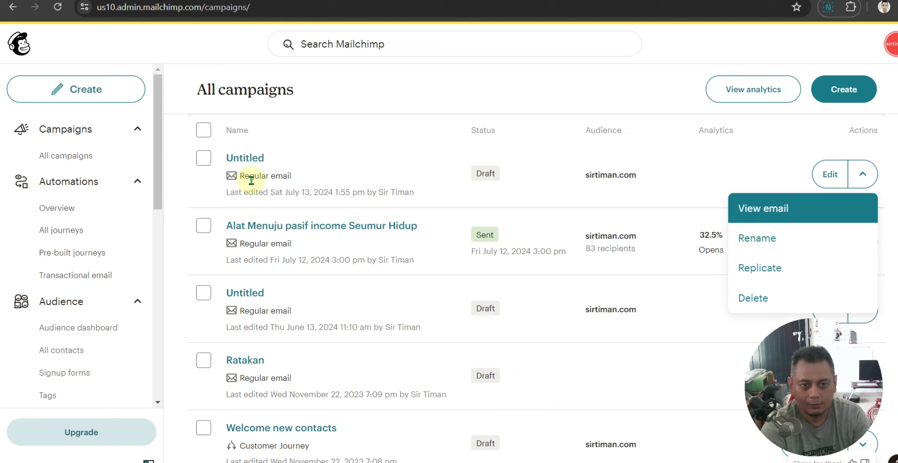
left_click(204, 158)
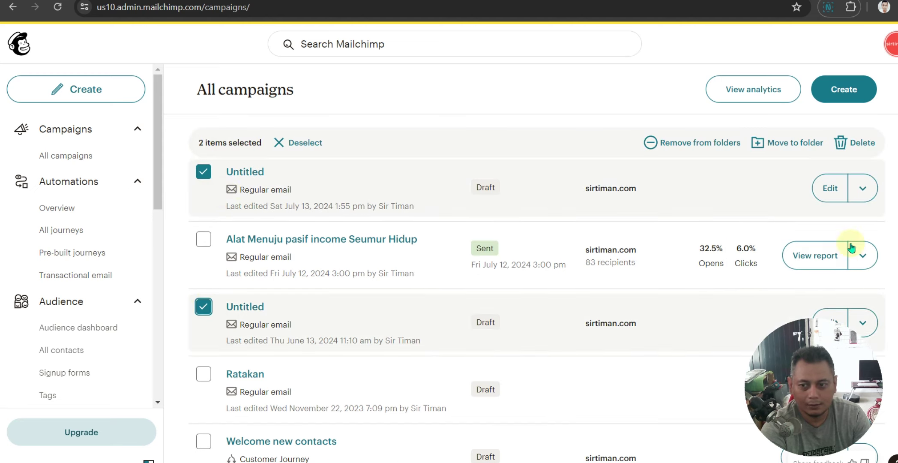
left_click(860, 147)
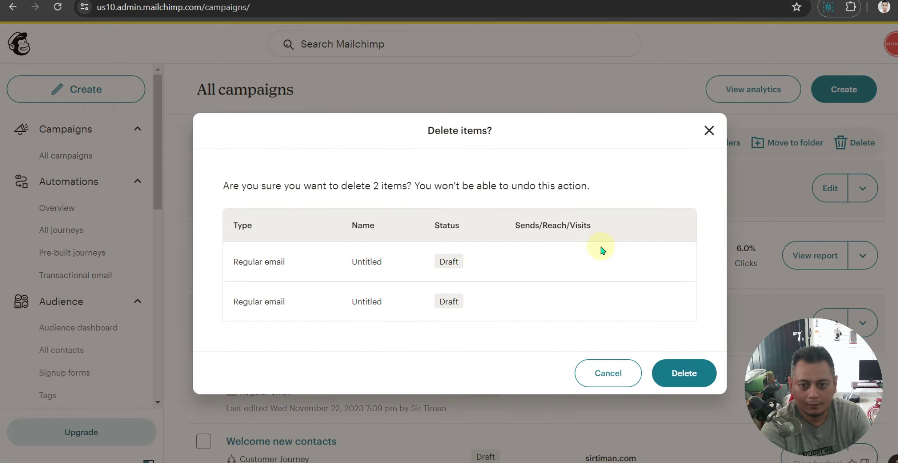
left_click(691, 376)
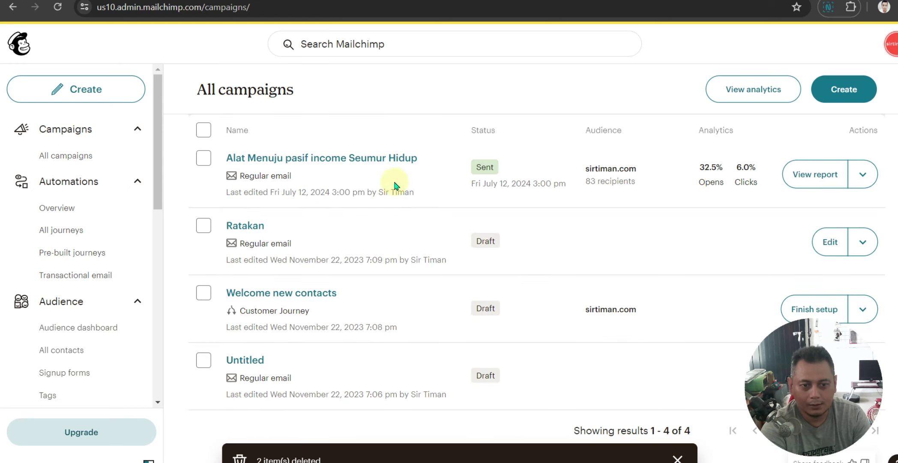
- Delete the remaining Untitled regular email draft last edited November 22, 2023
scroll(516, 329, "down", 1)
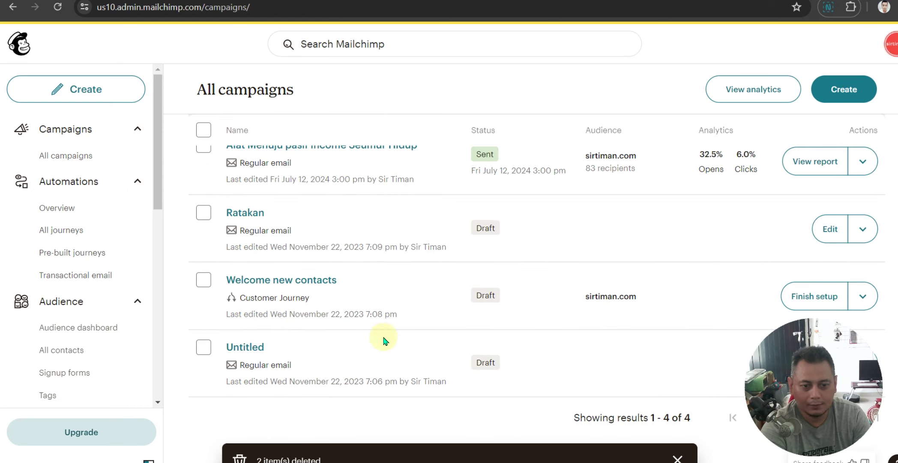
left_click(204, 347)
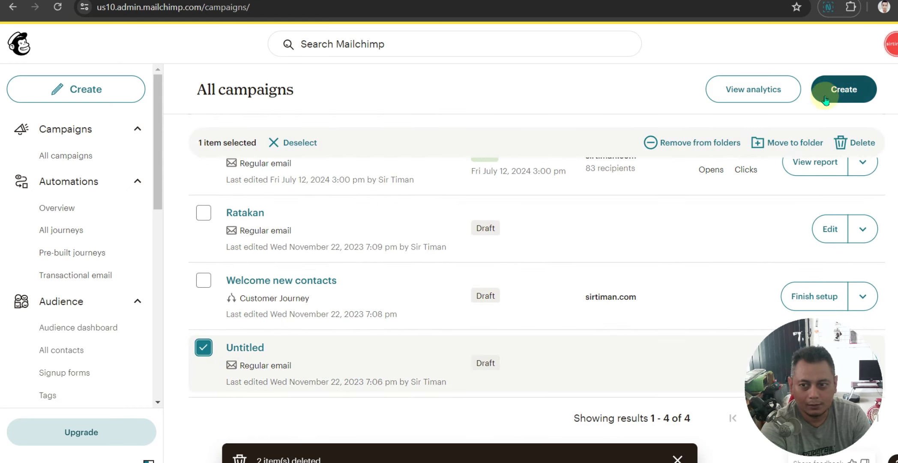
left_click(842, 143)
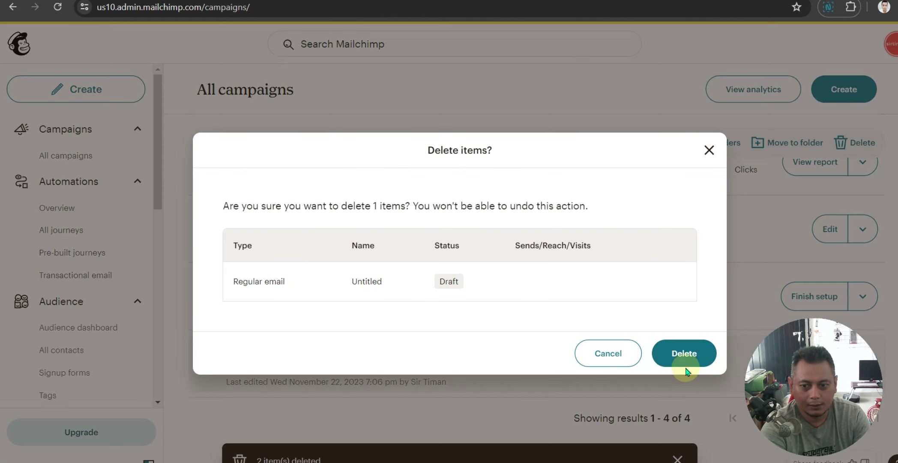
left_click(686, 354)
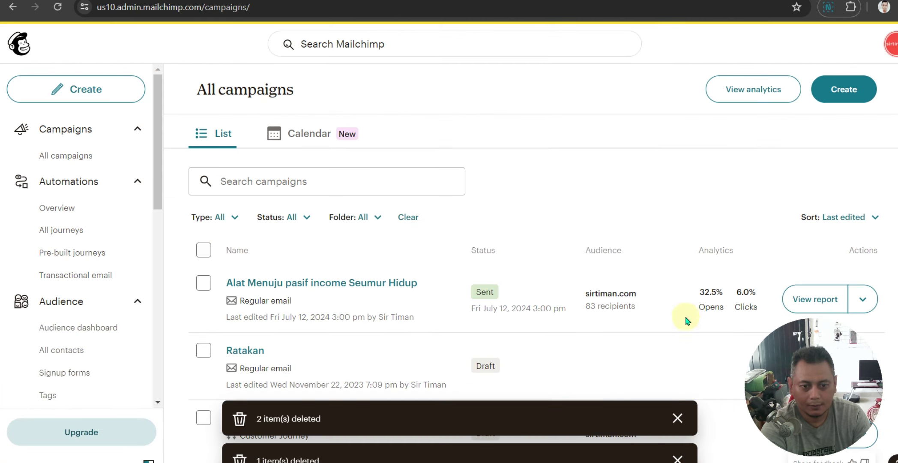
- Check the opens and clicks of the sent campaign "Alat Menuju pasif income Seumur Hidup" and open its report
scroll(683, 312, "down", 2)
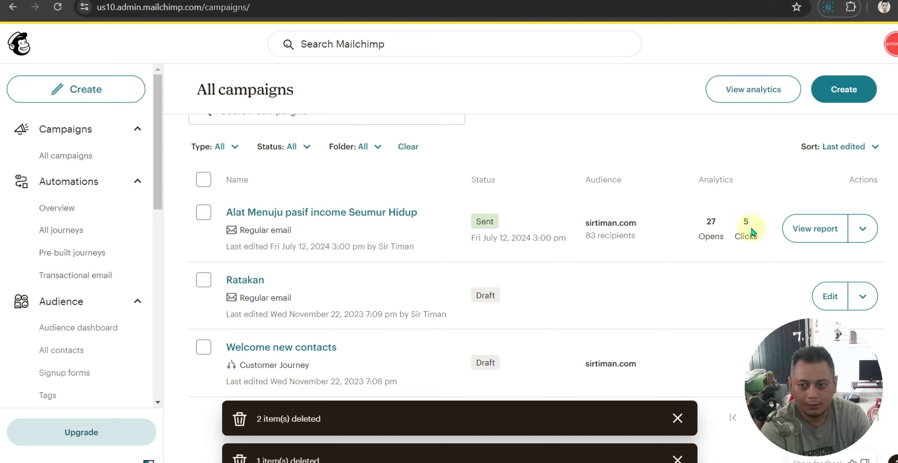
mouse_move(721, 234)
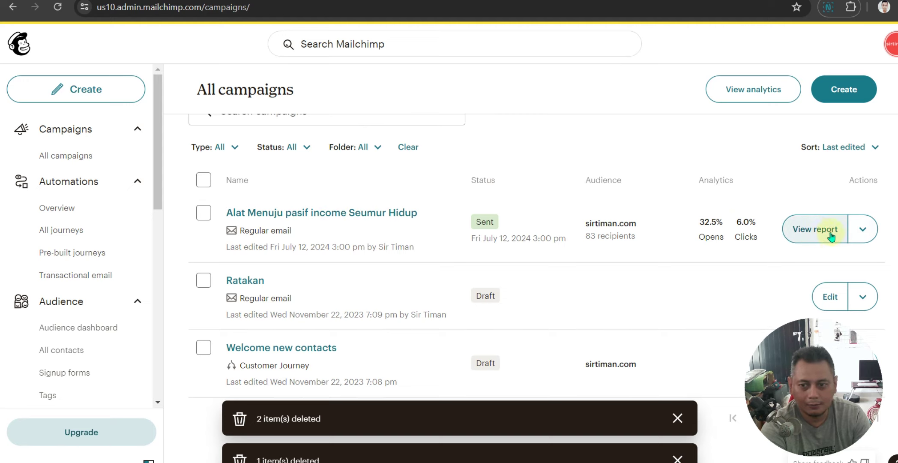
left_click(822, 235)
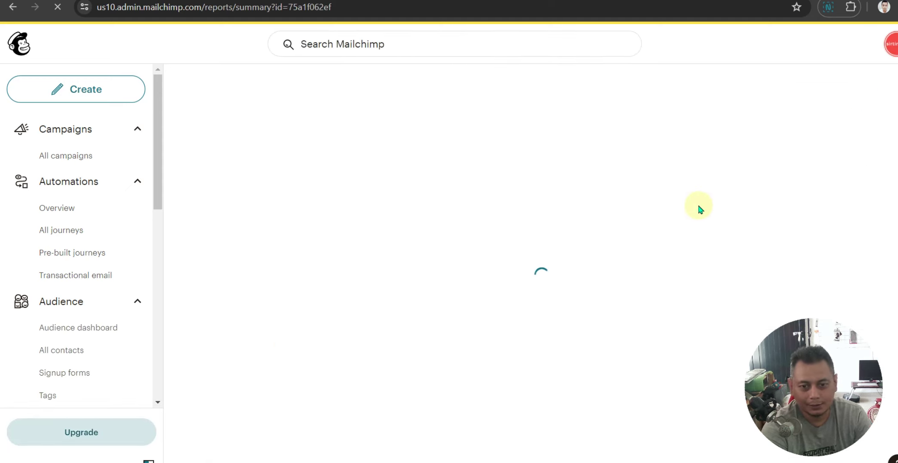
- Review the campaign report's recipients, opens, clicks, bounces, delivery figures and order revenue
scroll(699, 205, "down", 3)
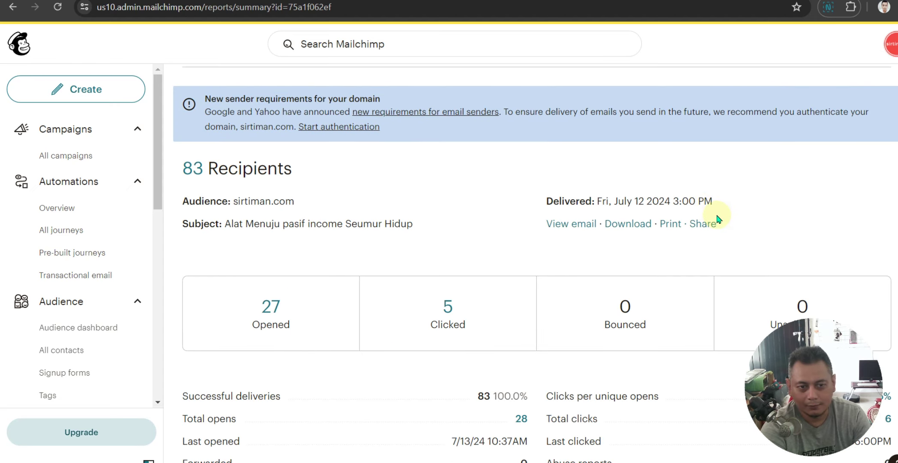
scroll(718, 219, "down", 2)
scroll(718, 219, "down", 2)
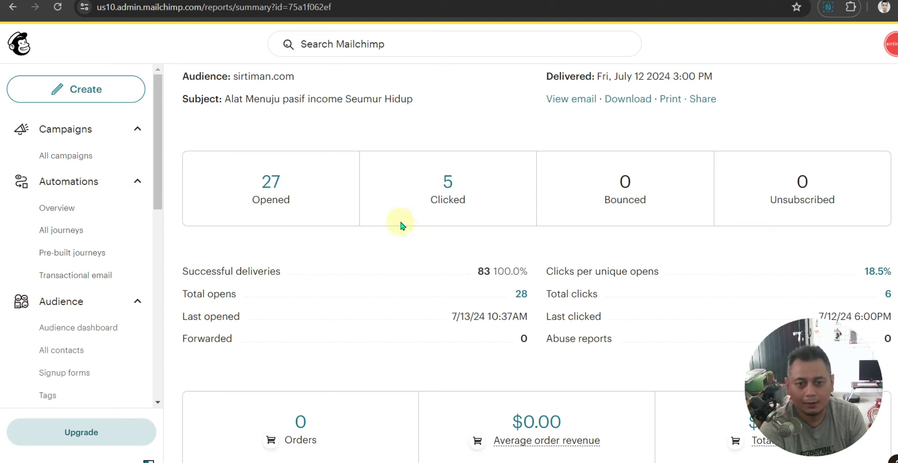
scroll(654, 319, "down", 1)
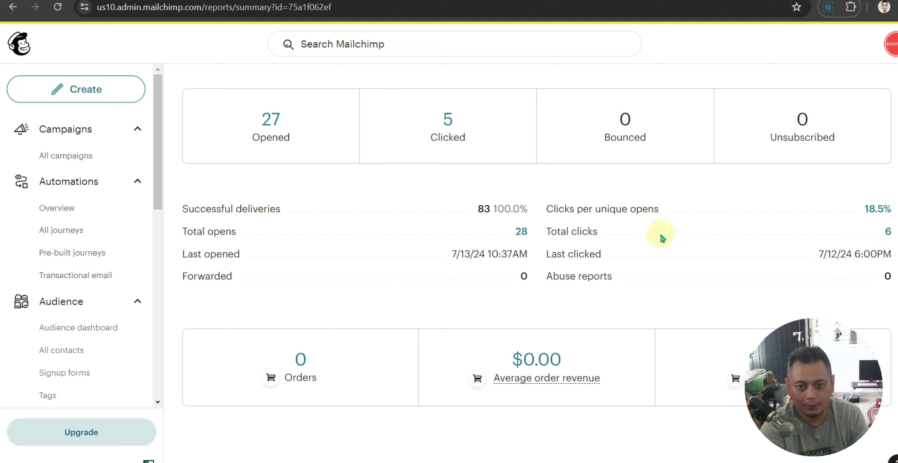
scroll(634, 298, "down", 1)
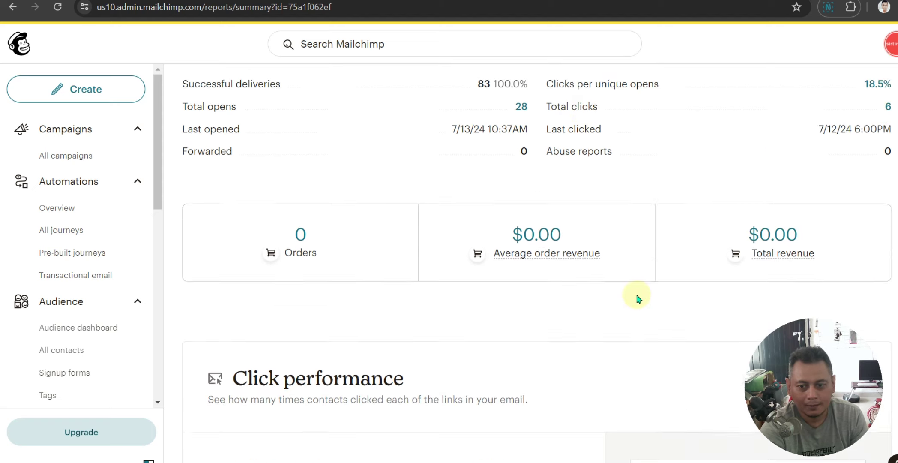
scroll(641, 298, "up", 2)
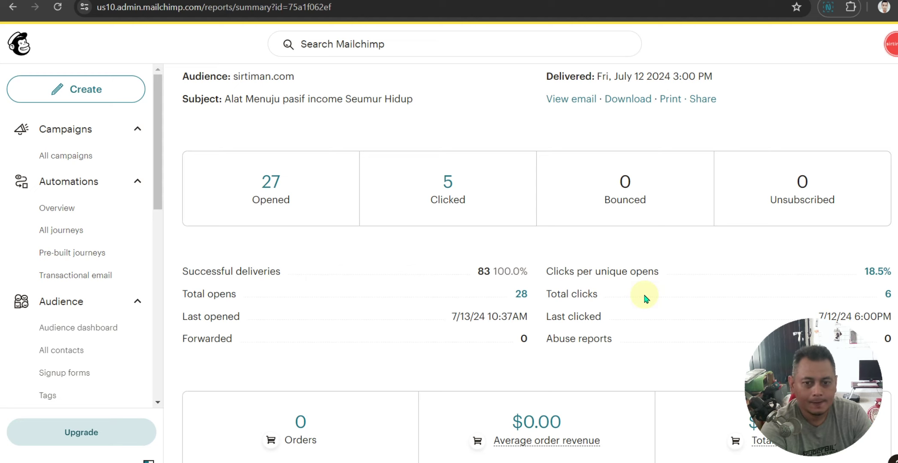
scroll(646, 299, "up", 1)
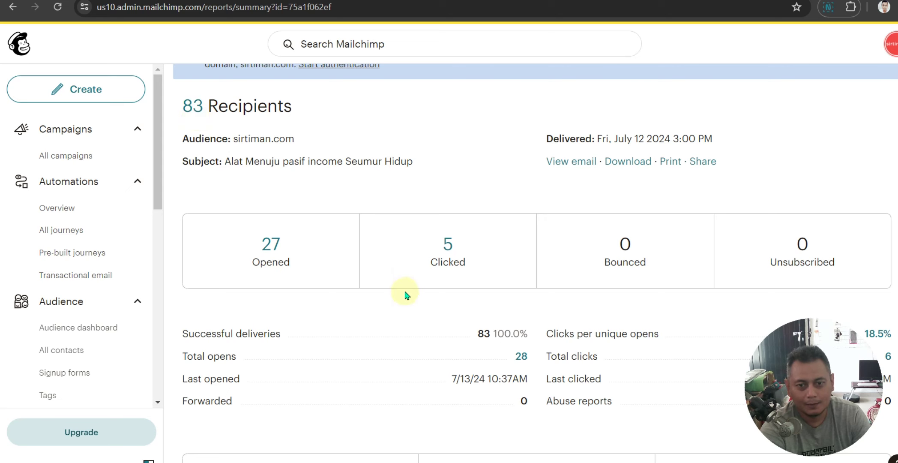
scroll(405, 295, "up", 1)
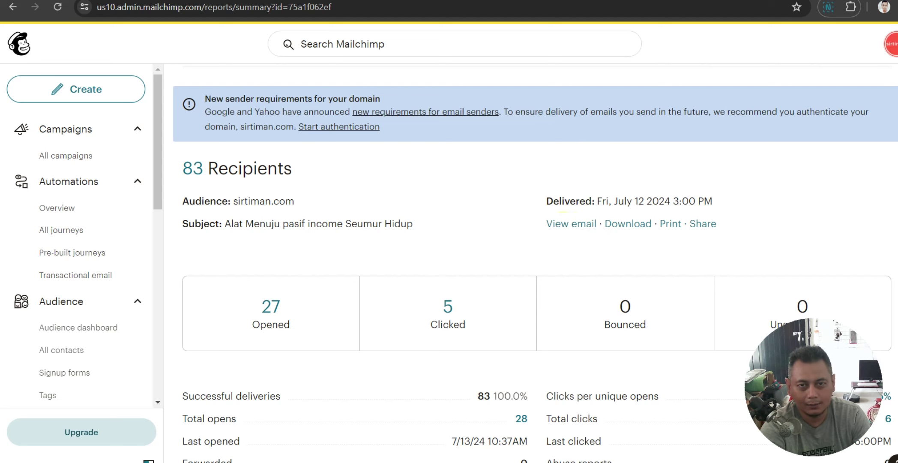
- Switch to ChatGPT to reread the broadcast email draft and its video links, and return to the Mailchimp report
key("ctrl+Tab")
scroll(489, 292, "down", 3)
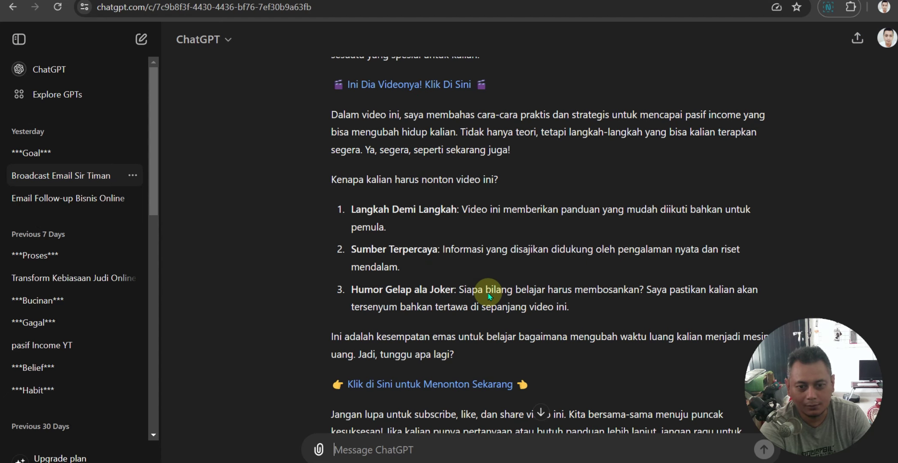
key("ctrl+shift+Tab")
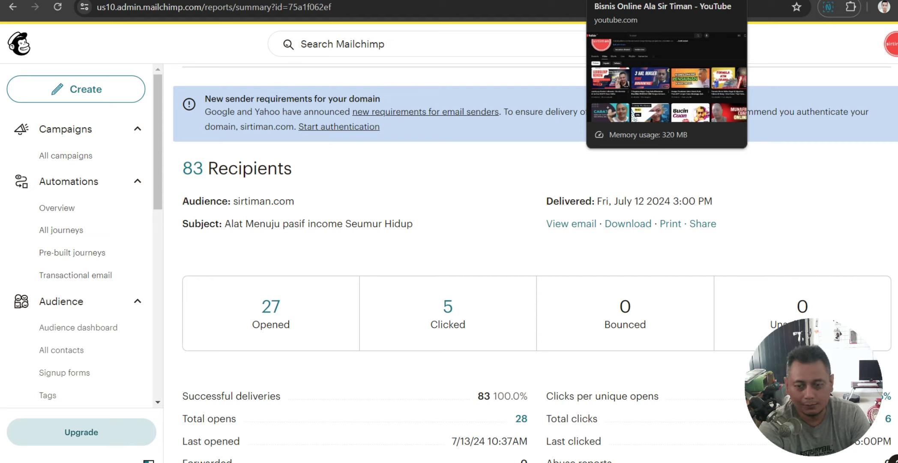
- Switch to the YouTube channel's video list and check the views of the LeadsLeap review video
key("ctrl+Tab")
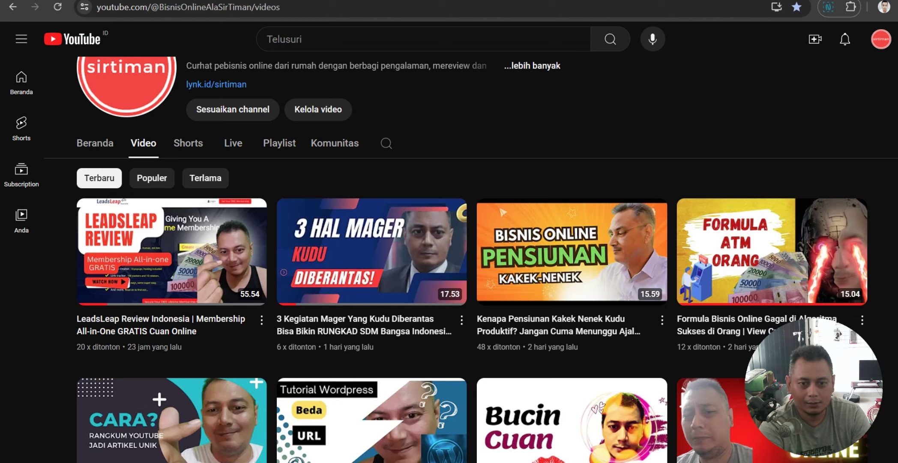
mouse_move(210, 437)
scroll(210, 437, "up", 3)
scroll(188, 394, "down", 3)
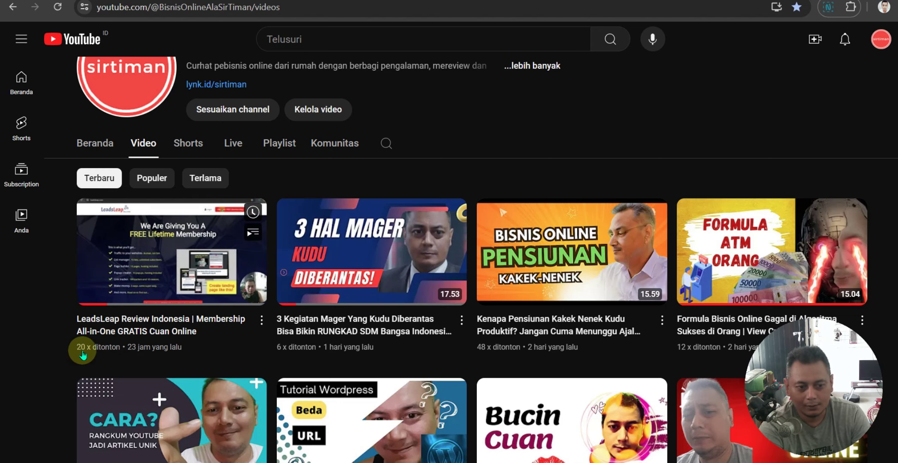
- Switch to LeadsLeap, look through the affiliate resources and examine the past 30 days of affiliate traffic by source
left_click(647, 1)
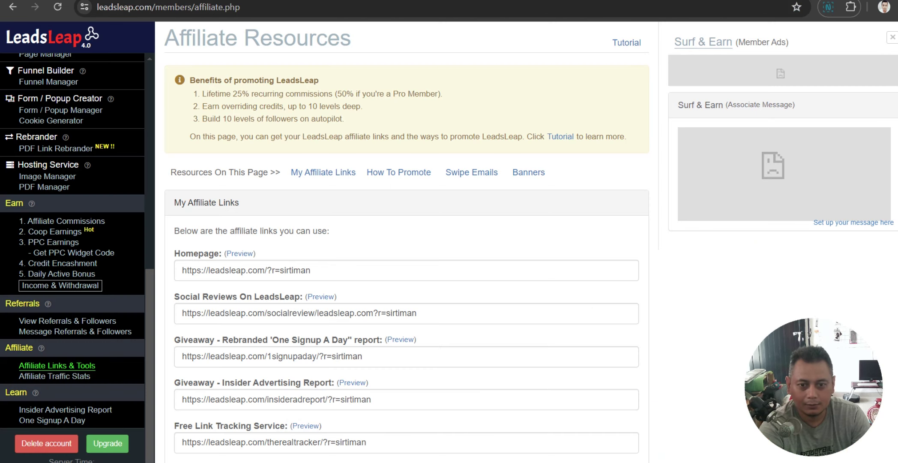
scroll(491, 310, "down", 15)
scroll(491, 310, "up", 11)
scroll(491, 313, "up", 5)
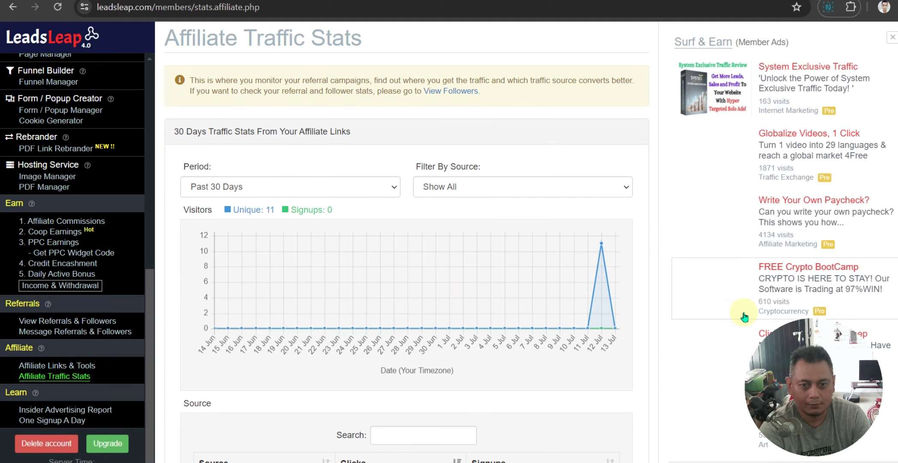
scroll(744, 316, "down", 3)
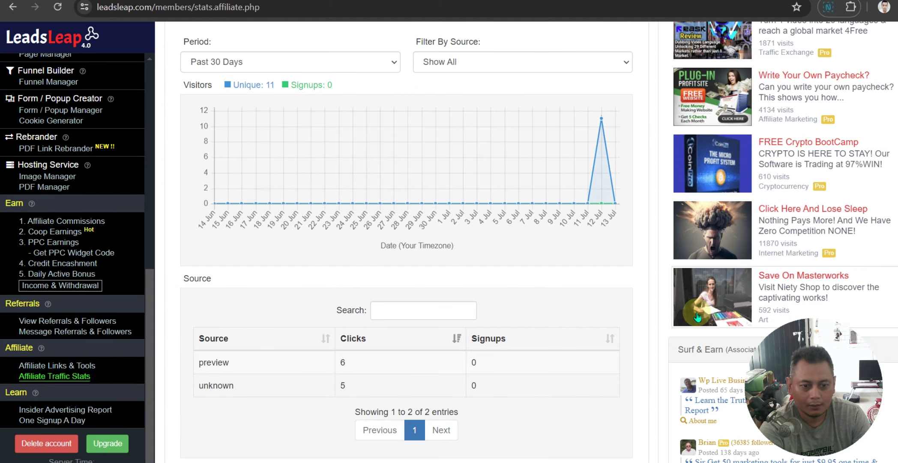
scroll(696, 317, "down", 2)
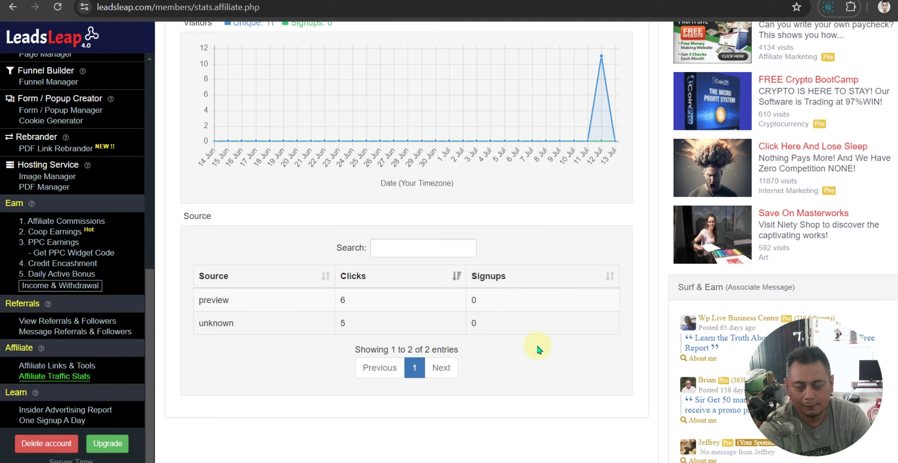
scroll(538, 349, "up", 4)
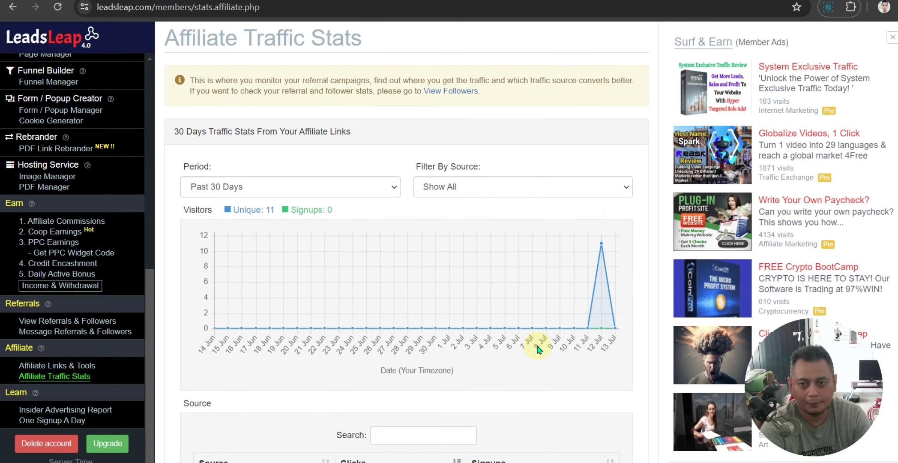
- Revisit the YouTube video list and return to the campaign title and overview in the Mailchimp report
left_click(656, 2)
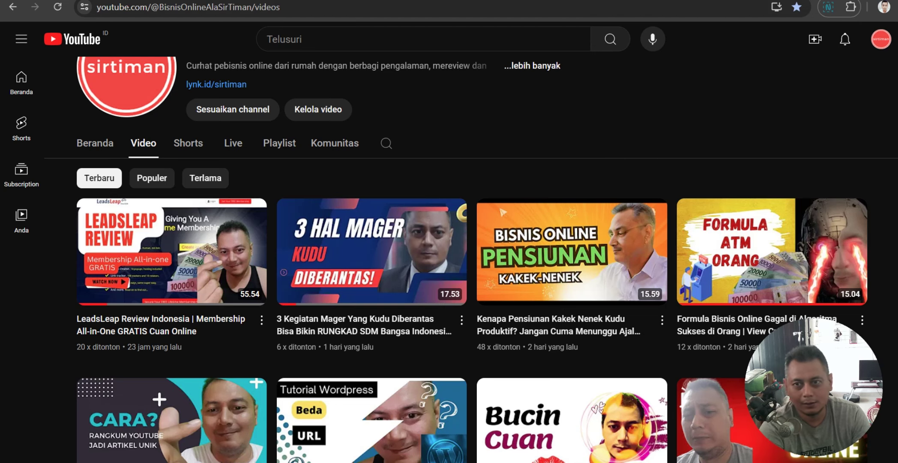
left_click(651, 1)
scroll(427, 279, "up", 3)
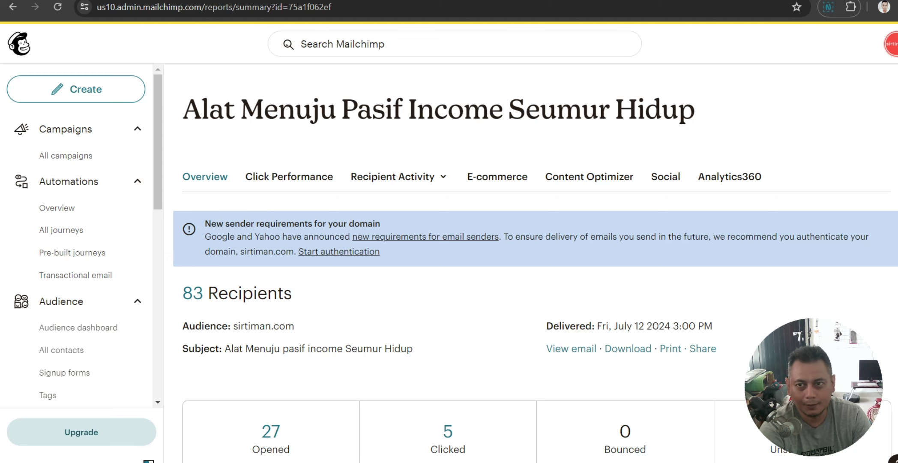
- Switch to the Ratakan seller profile, look over its sales figures and products, and revisit the Mailchimp report
left_click(540, 2)
scroll(557, 205, "up", 5)
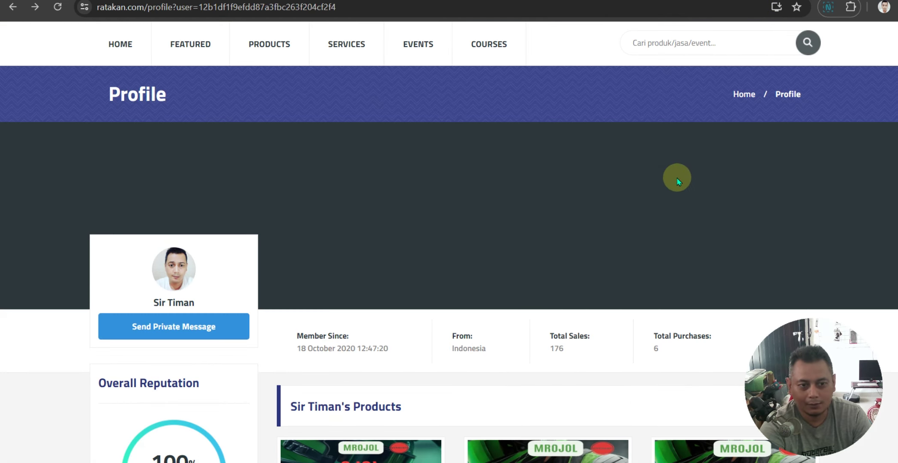
scroll(678, 181, "down", 4)
scroll(678, 181, "up", 6)
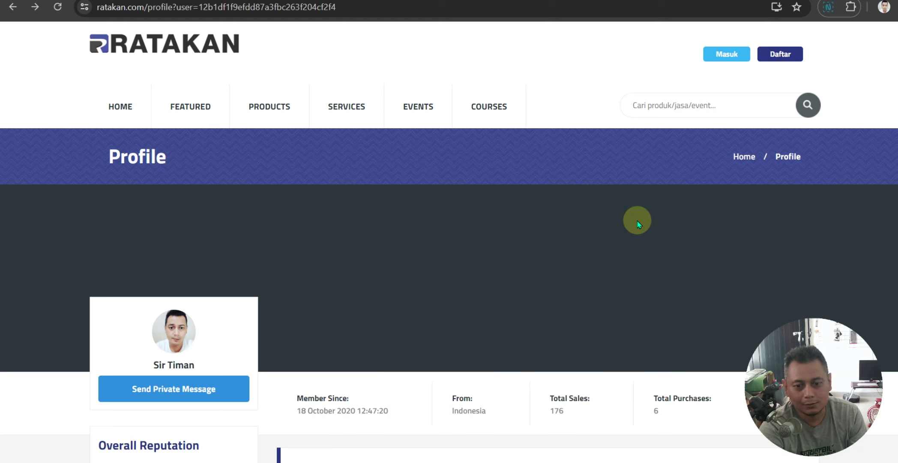
scroll(639, 223, "down", 3)
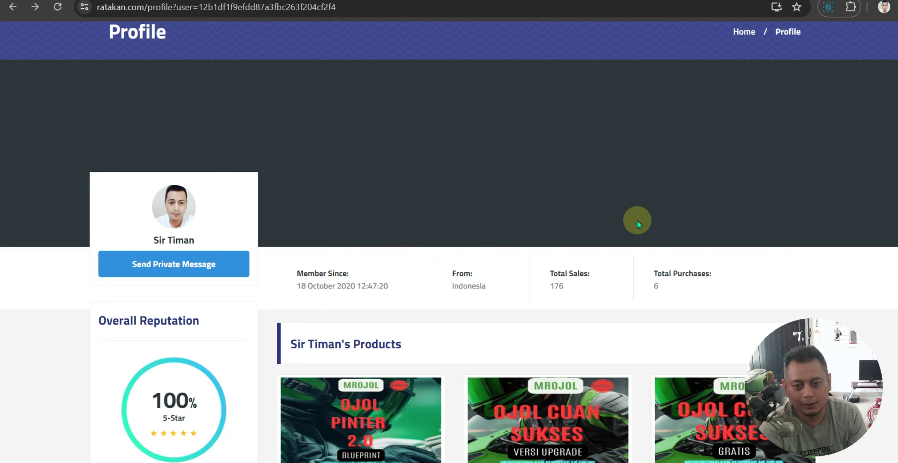
scroll(638, 223, "up", 3)
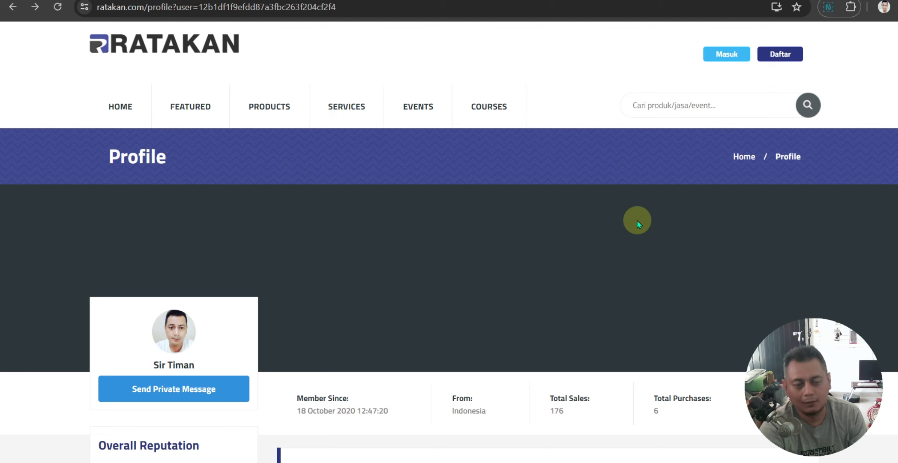
left_click(705, 4)
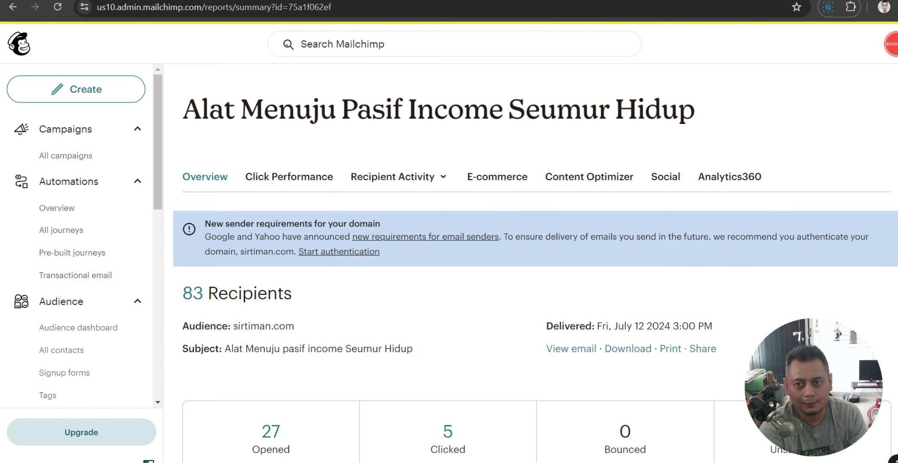
left_click(641, 233)
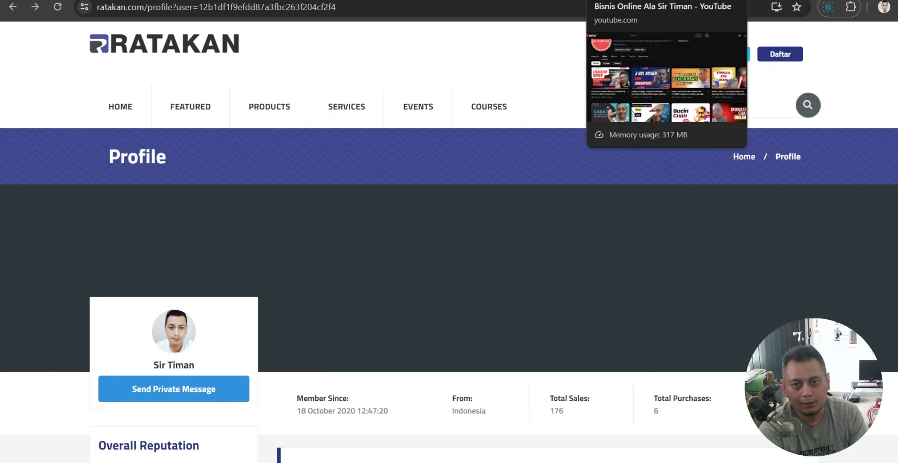
- Switch to YouTube and look over the channel header and its latest videos
left_click(664, 0)
scroll(638, 272, "up", 5)
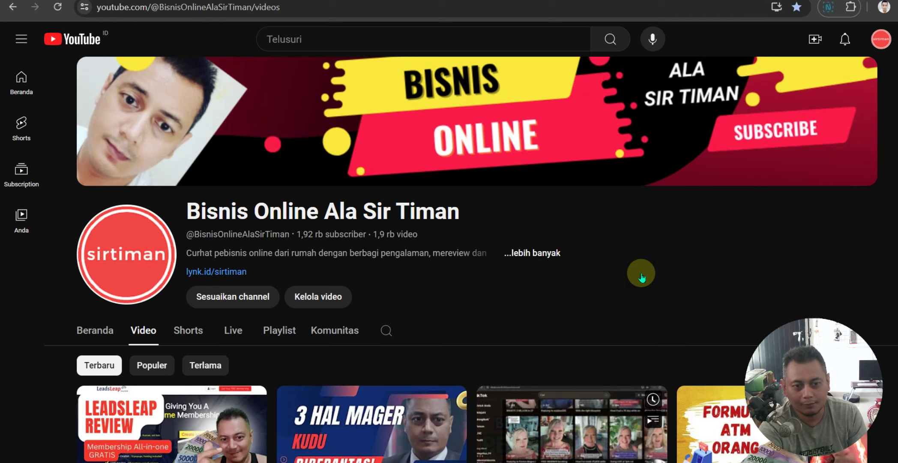
scroll(641, 274, "down", 4)
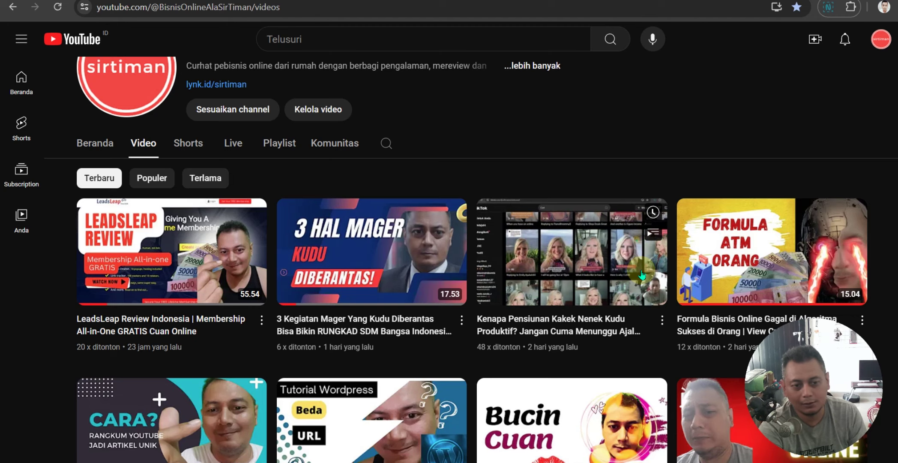
scroll(641, 274, "down", 3)
scroll(642, 273, "up", 5)
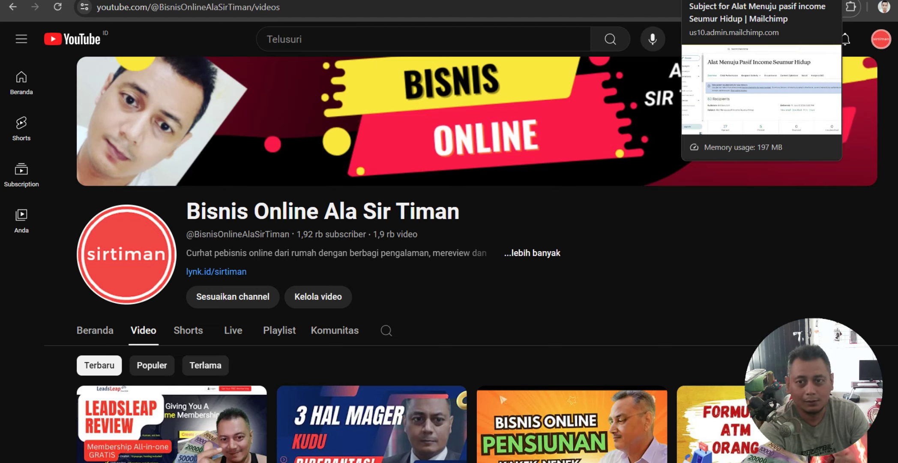
- Look over the seller's membership and sales details on the Ratakan profile page again
left_click(690, 7)
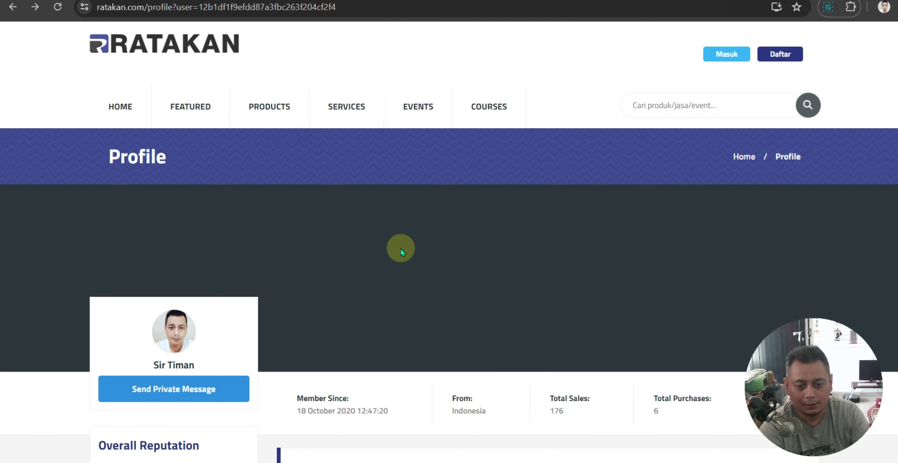
scroll(401, 252, "down", 3)
scroll(401, 251, "up", 3)
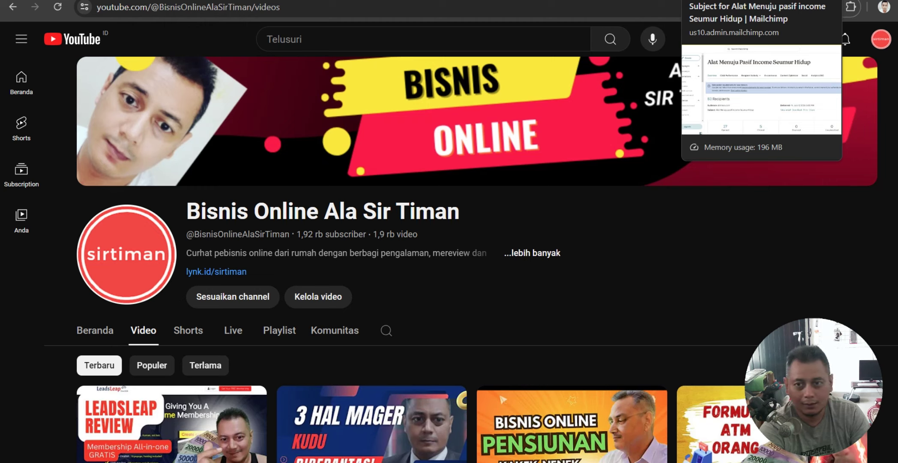
- Switch to the Mailchimp report and recheck the campaign's recipient, open and click figures
left_click(724, 0)
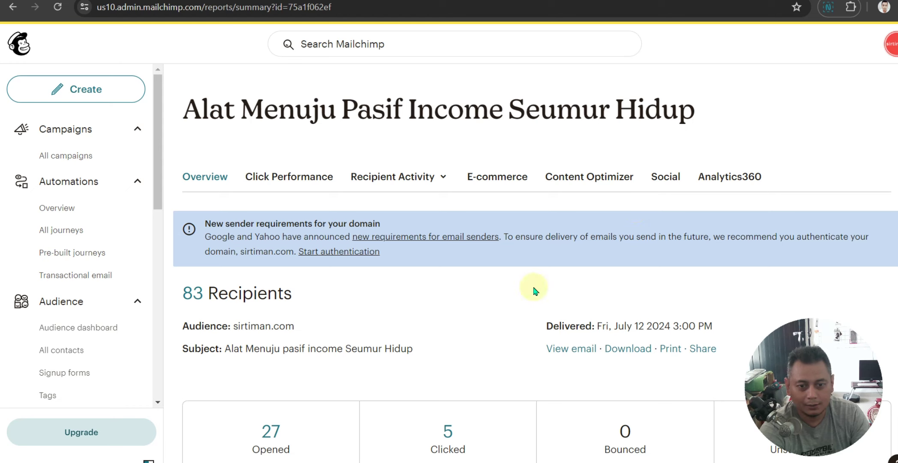
scroll(541, 290, "down", 5)
scroll(554, 287, "up", 5)
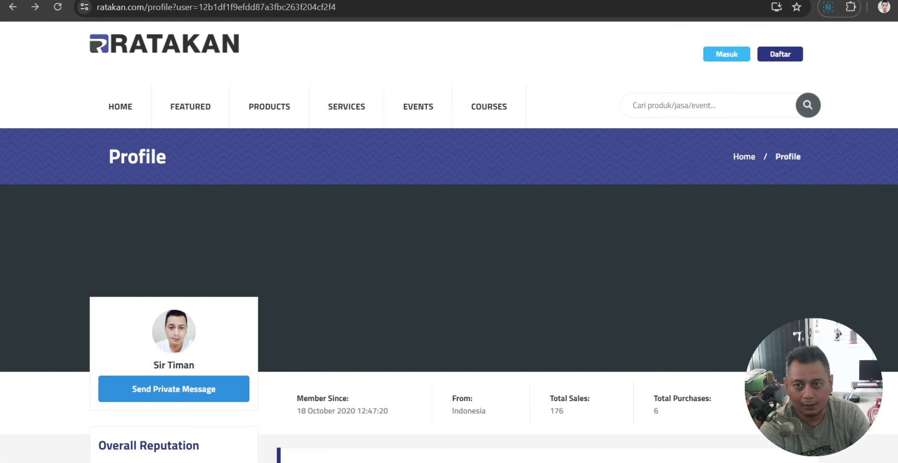
left_click(711, 1)
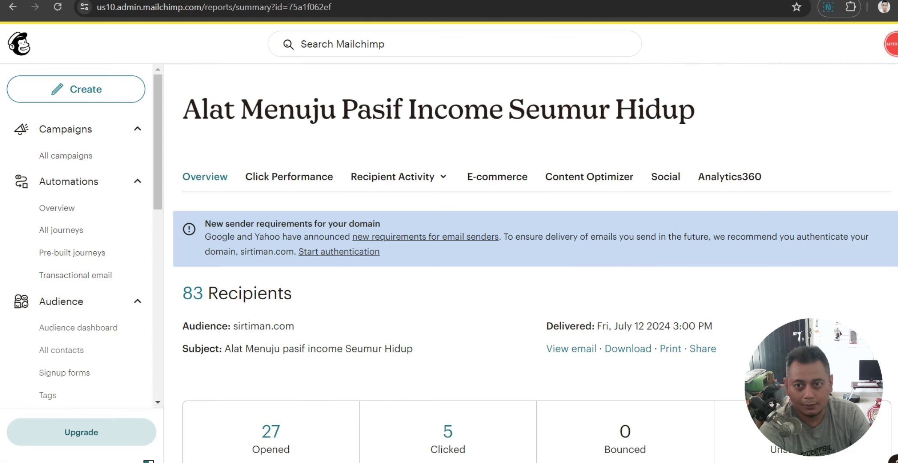
left_click(634, 0)
left_click(569, 0)
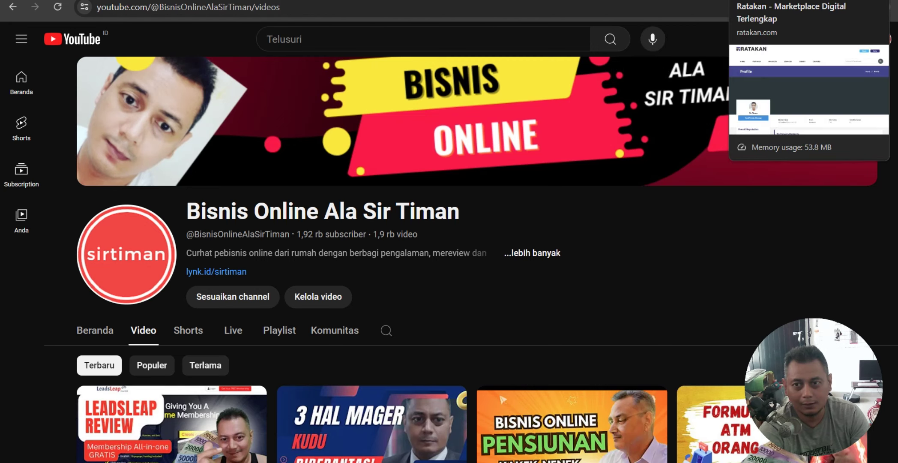
left_click(754, 0)
left_click(707, 1)
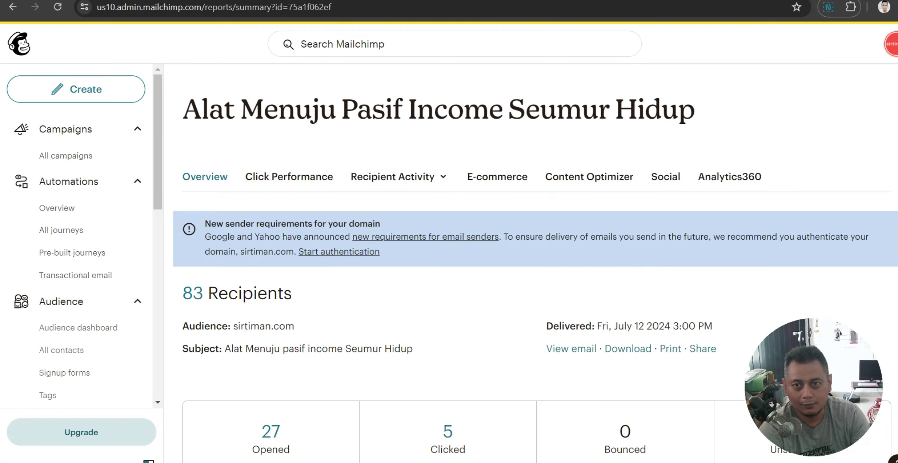
left_click(626, 0)
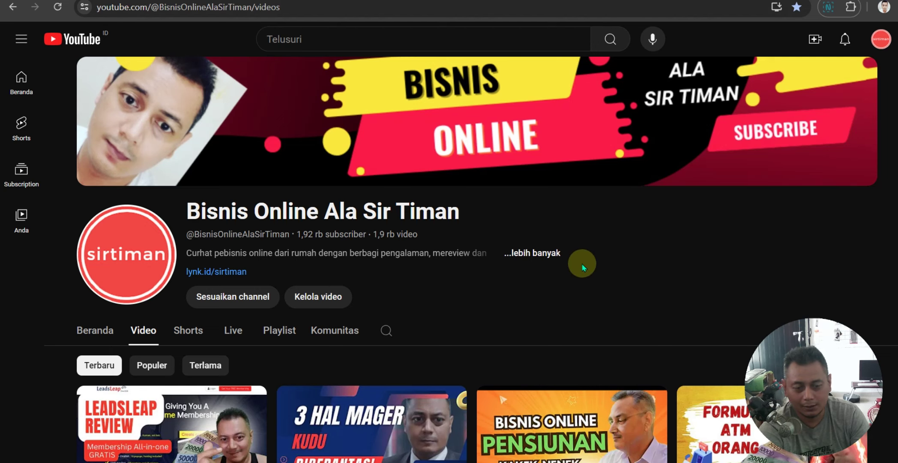
- Browse the latest video thumbnails, titles and view counts on the YouTube channel's video list
scroll(581, 264, "down", 3)
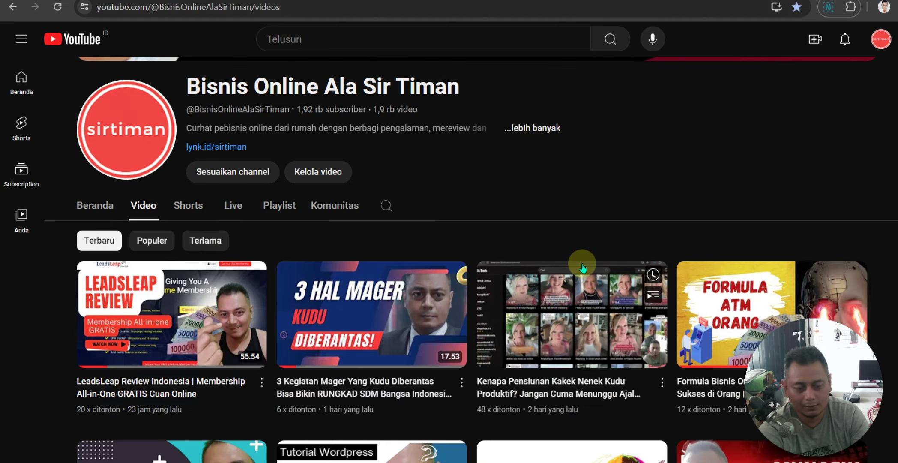
scroll(583, 268, "up", 3)
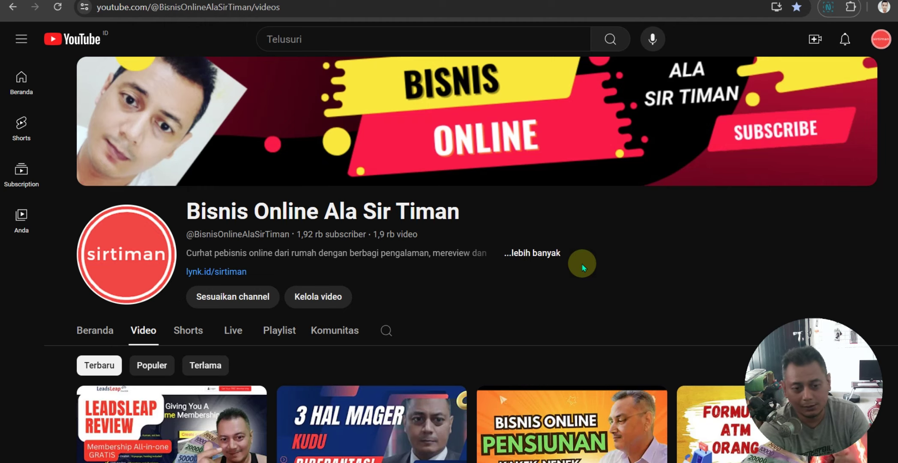
scroll(581, 264, "down", 5)
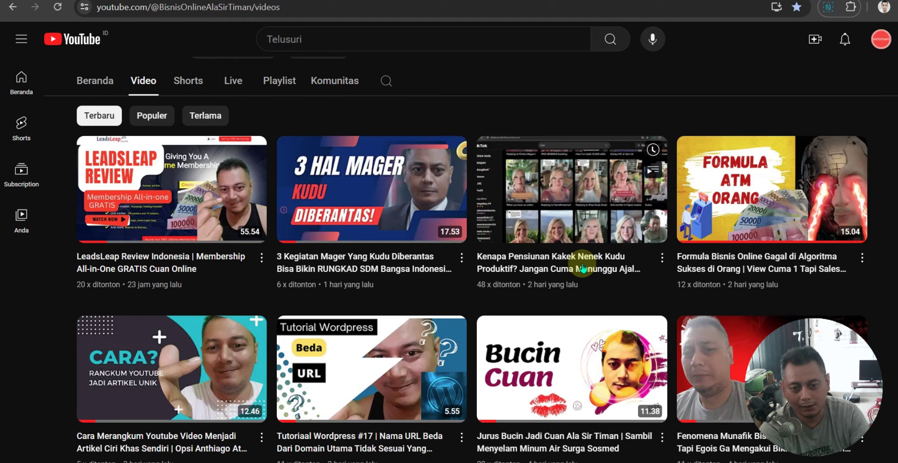
scroll(583, 268, "down", 3)
scroll(583, 268, "up", 1)
scroll(582, 267, "up", 3)
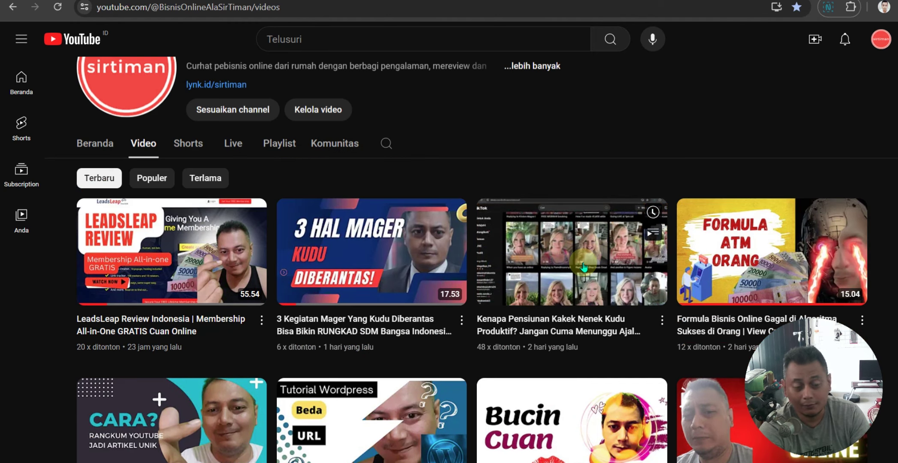
scroll(582, 268, "down", 3)
scroll(584, 267, "up", 3)
scroll(583, 267, "up", 2)
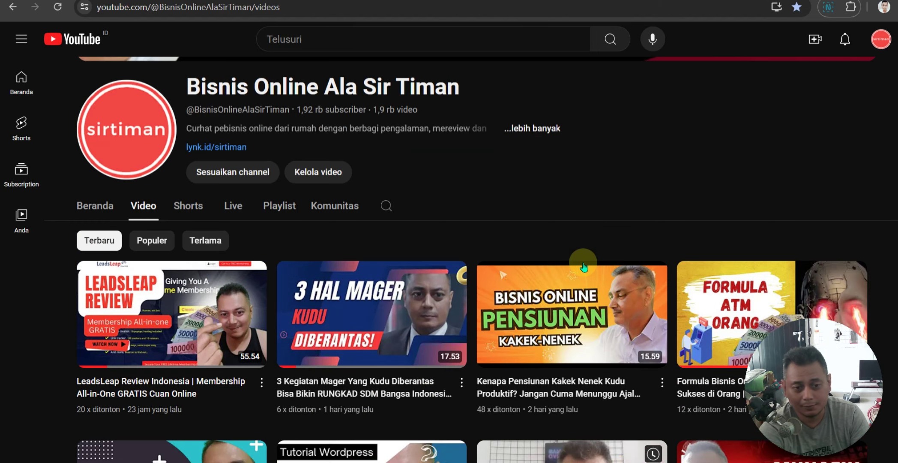
scroll(585, 256, "up", 3)
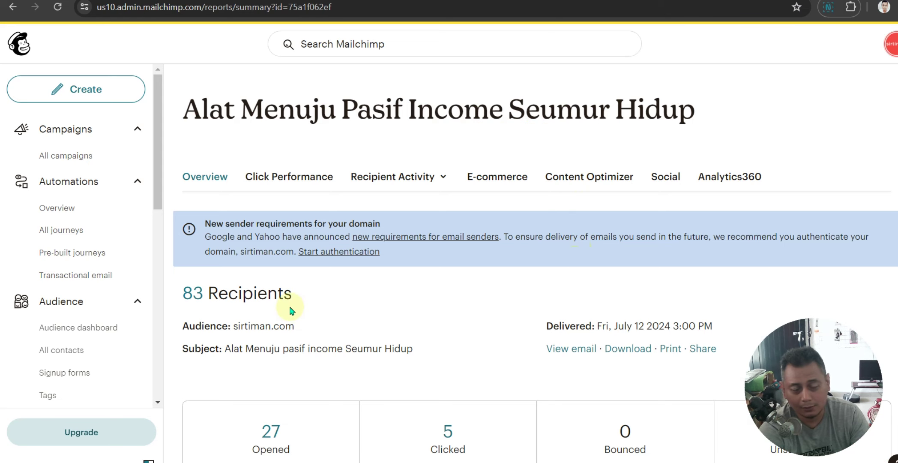
- Switch to the Mailchimp campaign report and look over its open, click, delivery and order revenue figures
scroll(531, 362, "down", 10)
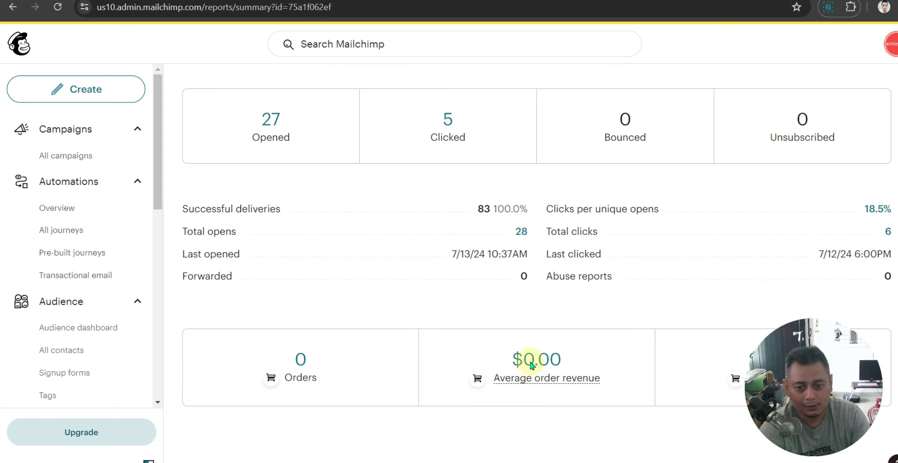
scroll(531, 364, "down", 4)
scroll(531, 367, "up", 14)
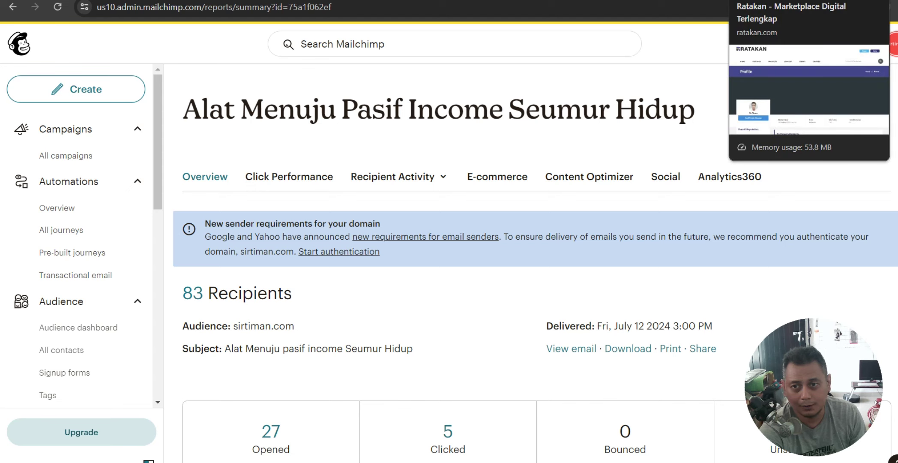
- Revisit the YouTube channel, the Ratakan seller profile and the LeadsLeap affiliate stats in turn
left_click(622, 0)
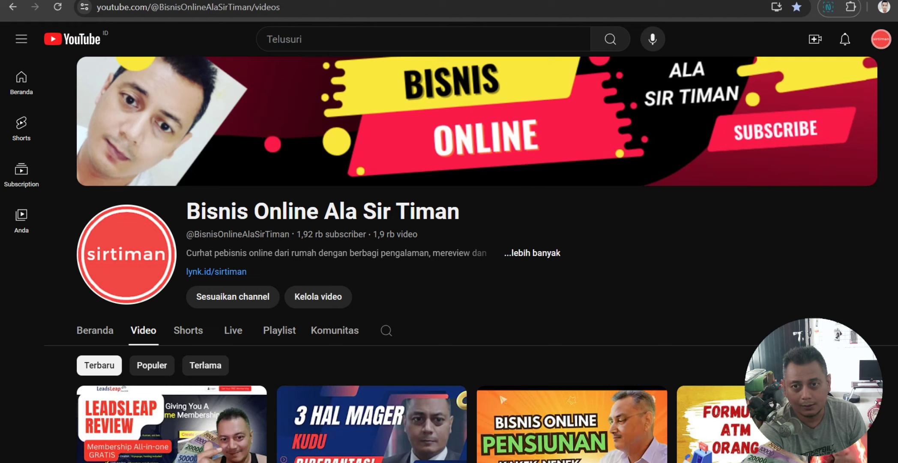
left_click(703, 0)
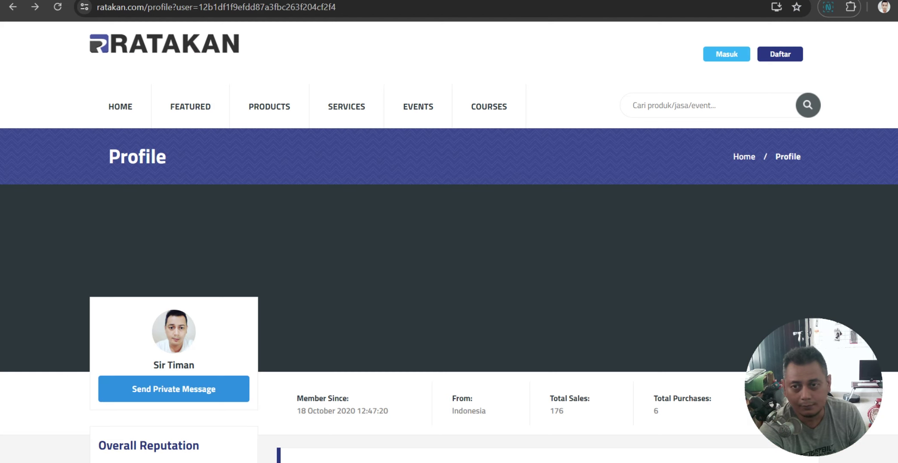
key("ctrl+shift+Tab")
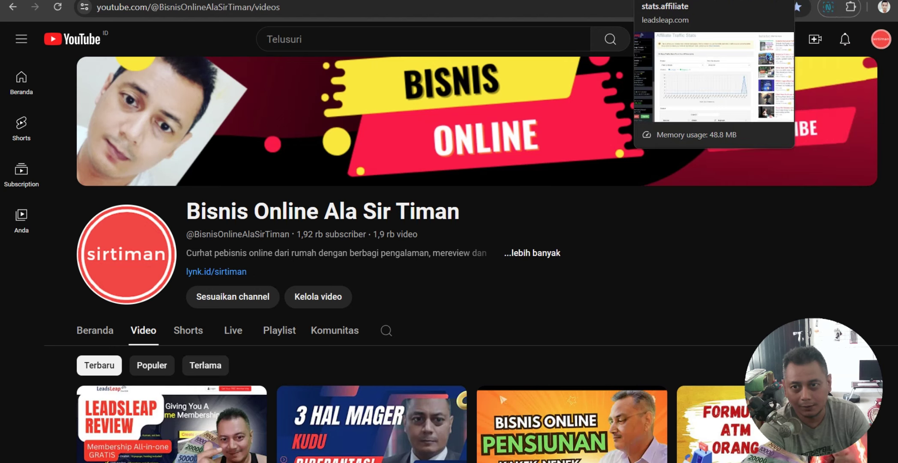
left_click(670, 0)
left_click(724, 0)
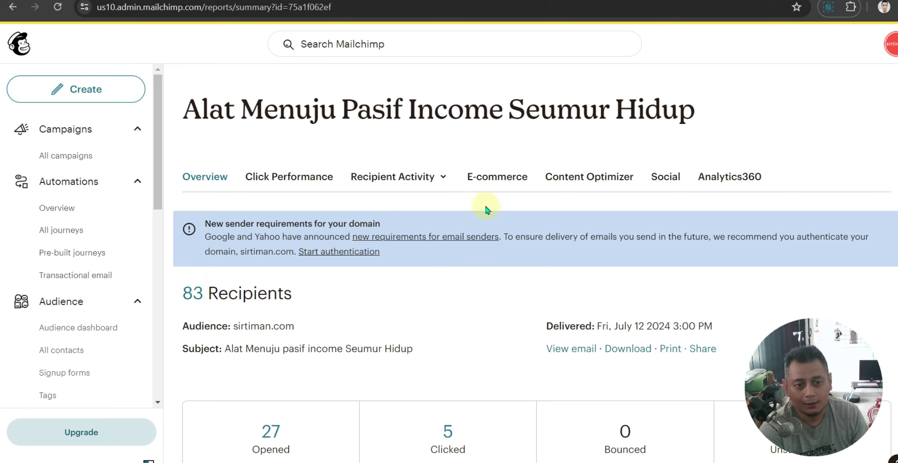
- Search the YouTube channel for "autoresponder" and look over the matching videos
key("ctrl+t")
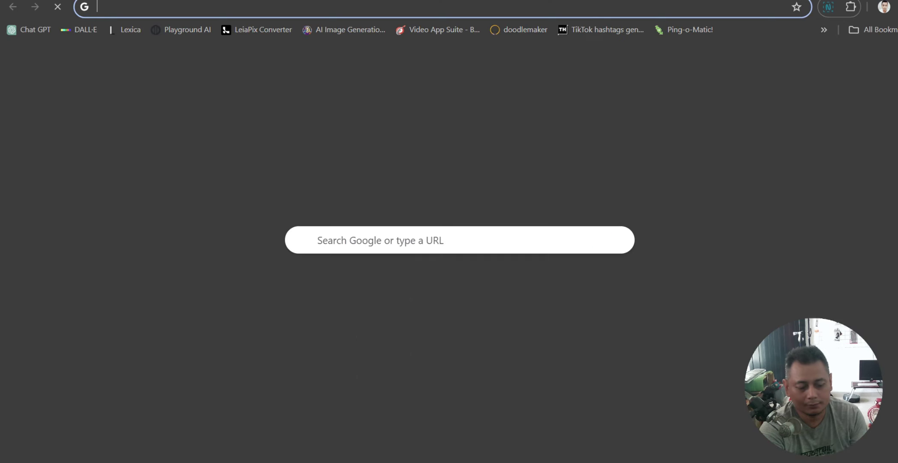
type("get")
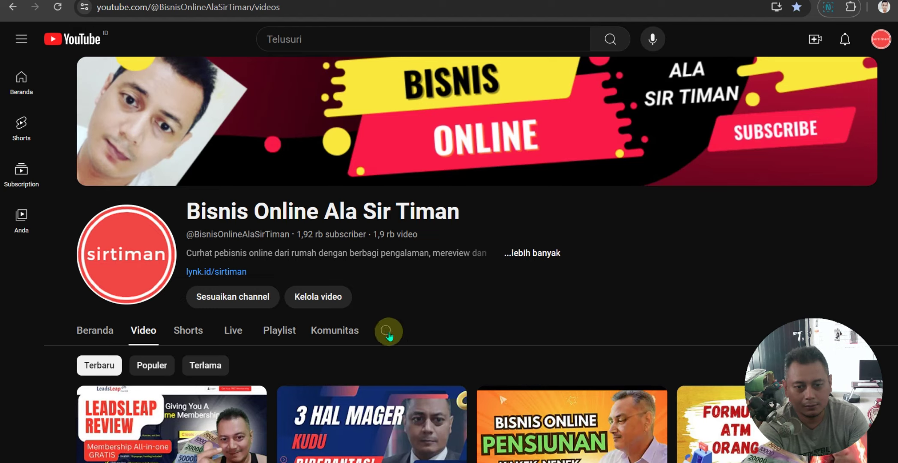
left_click(386, 331)
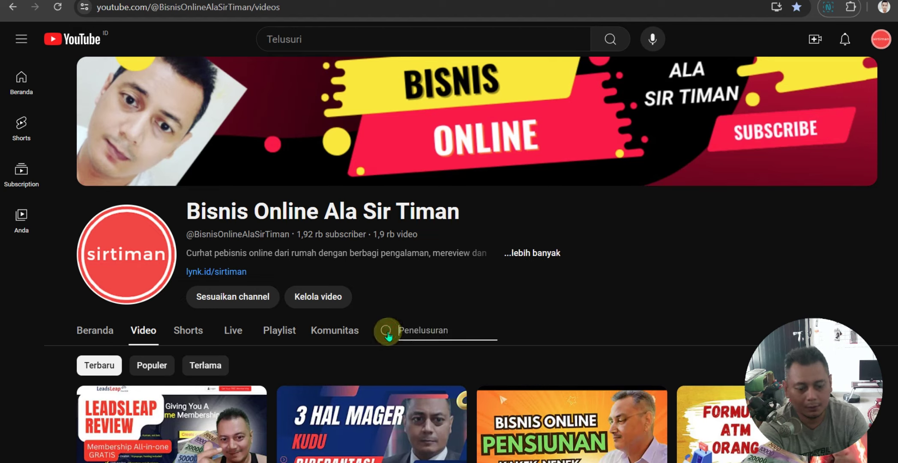
type("au")
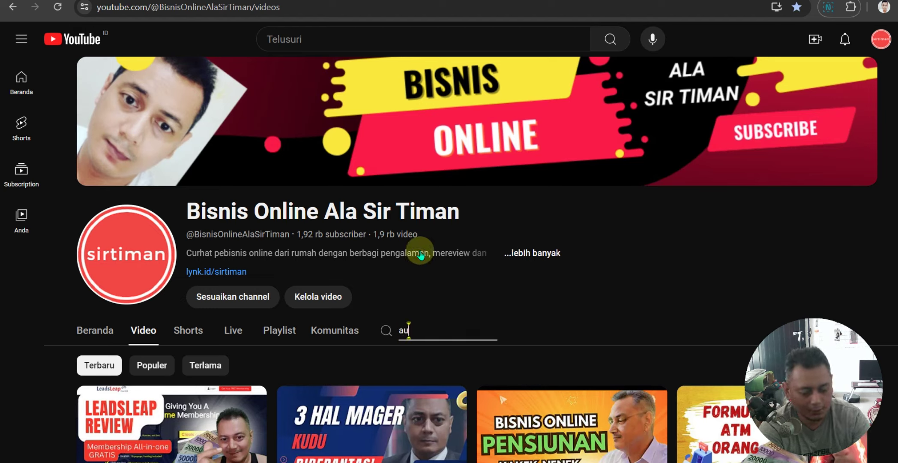
type("tores")
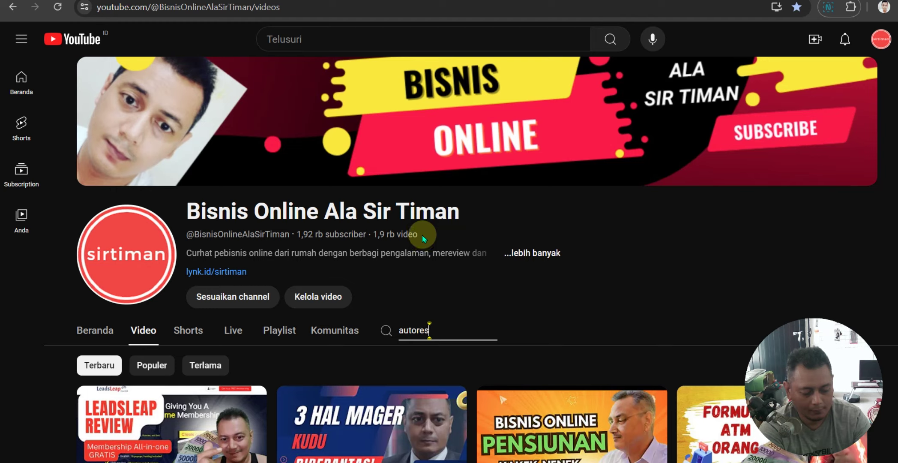
type("ponder")
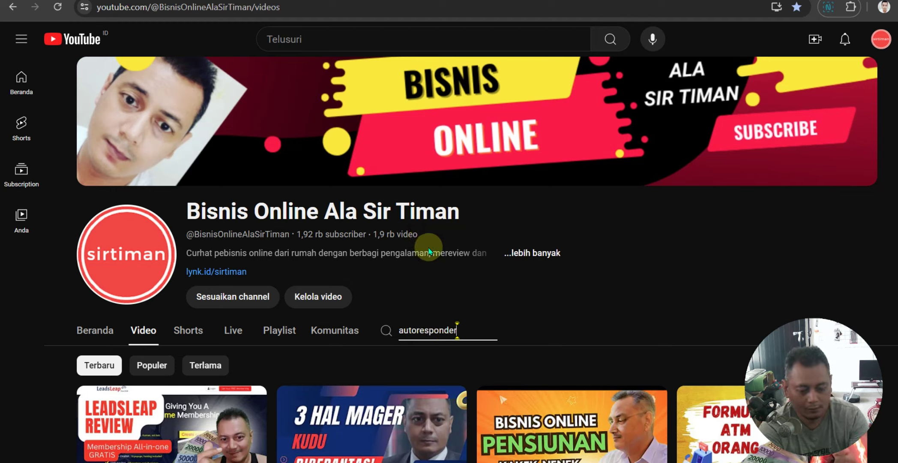
key("Return")
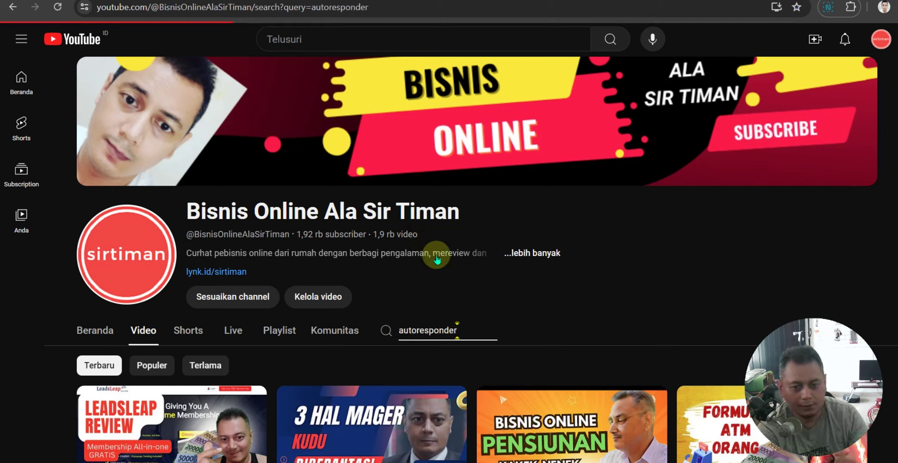
scroll(716, 296, "down", 3)
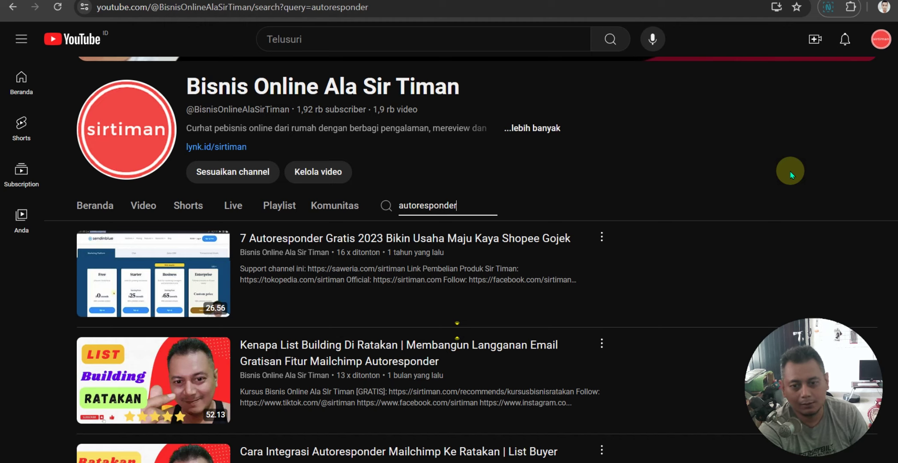
scroll(790, 172, "up", 3)
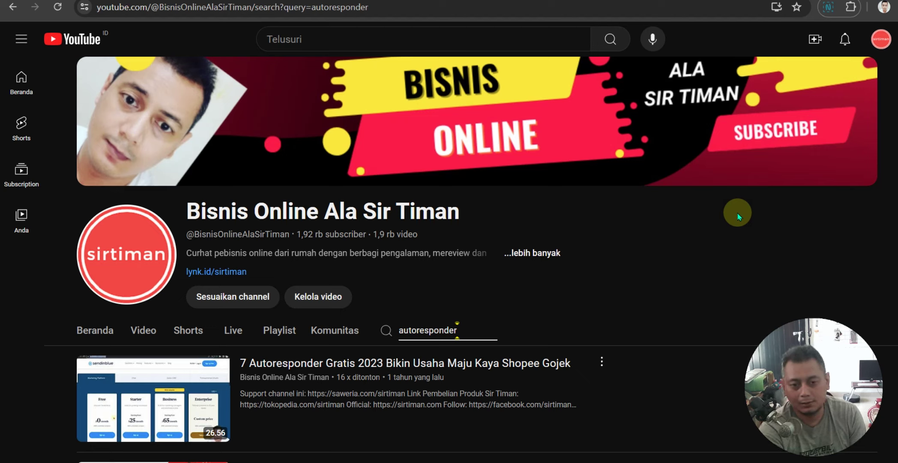
- Switch to the Ratakan seller profile and look over the product listings and prices down to the page numbers
key("alt+Left")
scroll(631, 246, "down", 8)
scroll(602, 328, "up", 4)
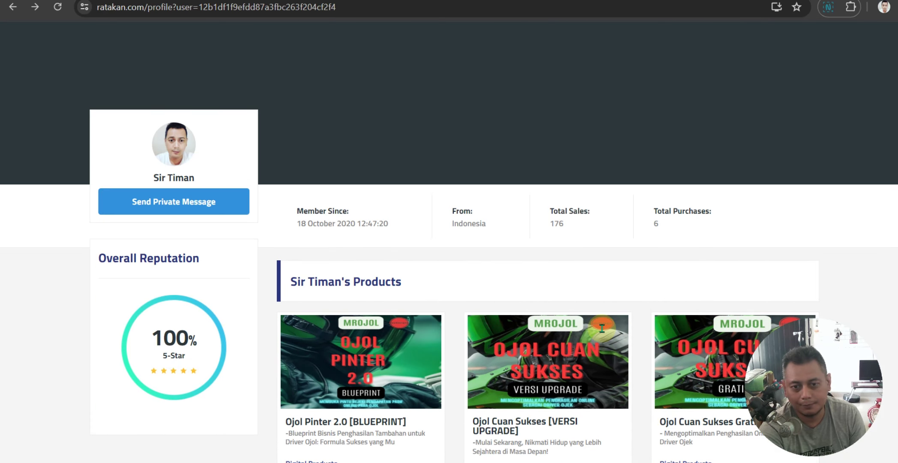
scroll(601, 328, "up", 4)
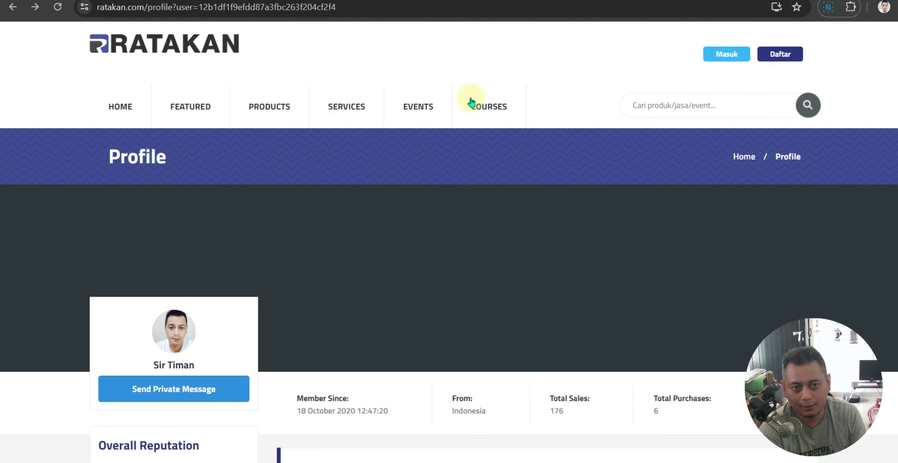
scroll(749, 184, "down", 4)
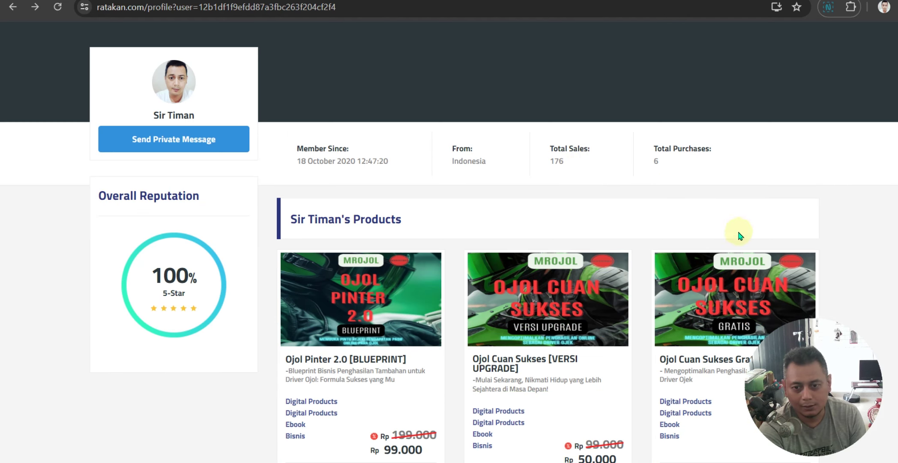
scroll(740, 238, "down", 5)
scroll(787, 220, "down", 5)
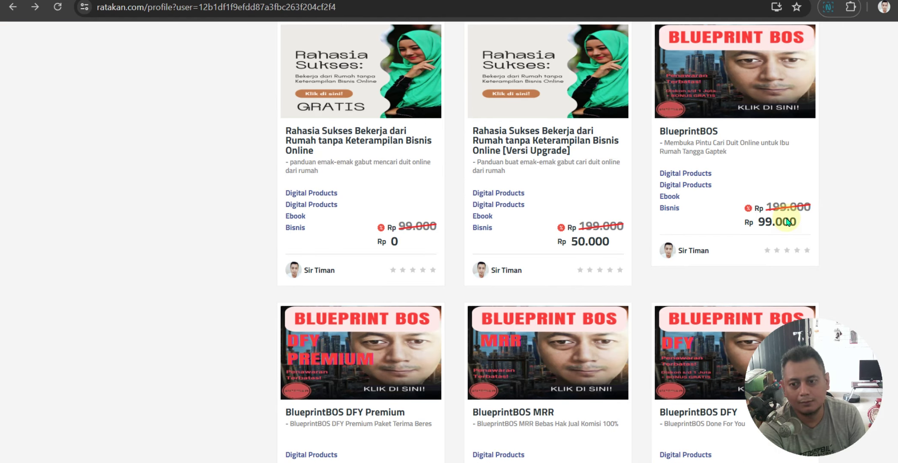
scroll(787, 220, "down", 3)
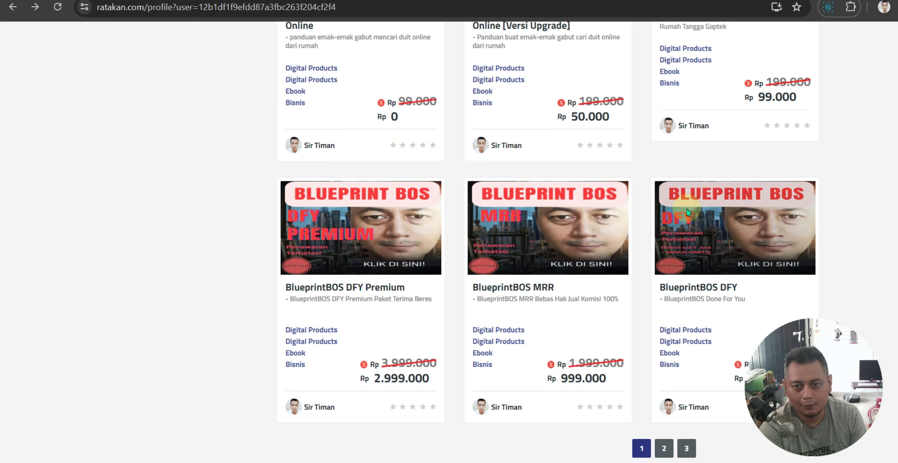
scroll(686, 211, "up", 4)
scroll(714, 202, "down", 8)
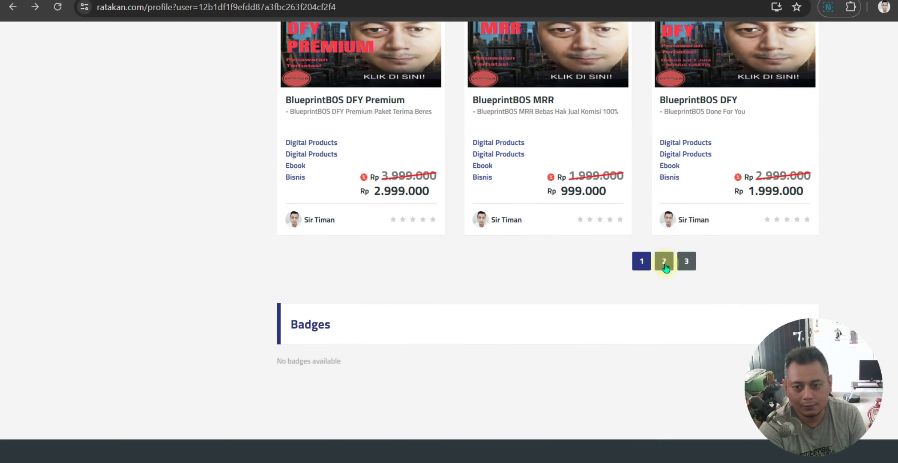
- Try to open page 2 of the seller's products on Ratakan, and look over the listings and profile details
left_click(665, 266)
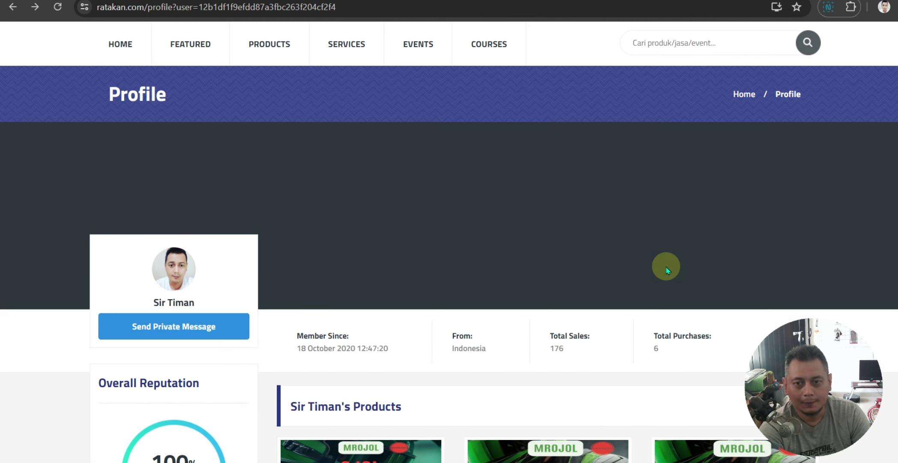
scroll(733, 154, "down", 15)
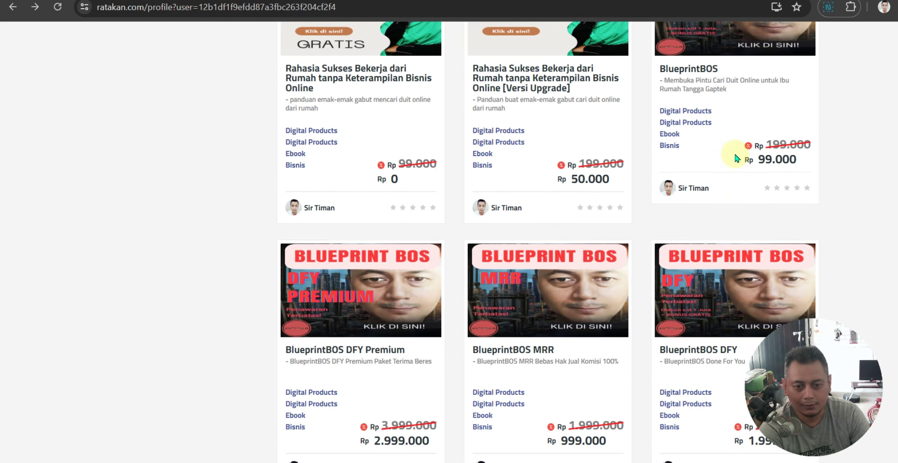
scroll(735, 158, "up", 17)
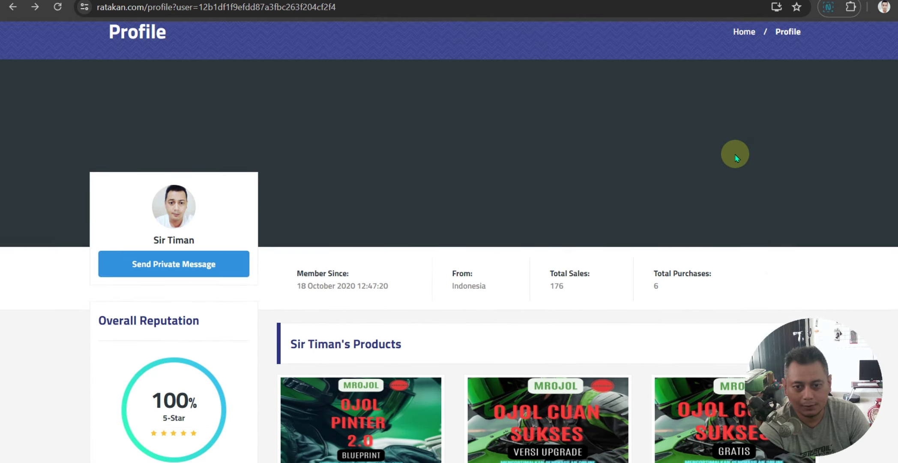
scroll(735, 159, "down", 6)
scroll(735, 158, "down", 4)
scroll(562, 204, "up", 5)
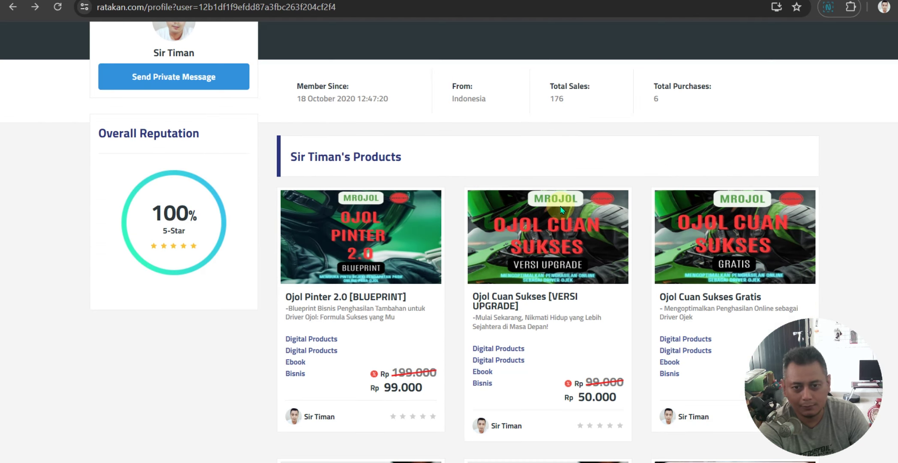
scroll(563, 207, "down", 7)
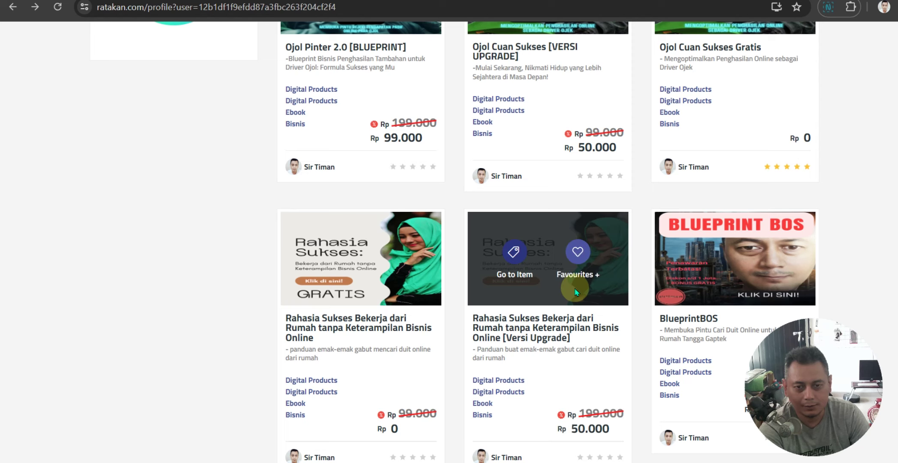
scroll(574, 257, "up", 3)
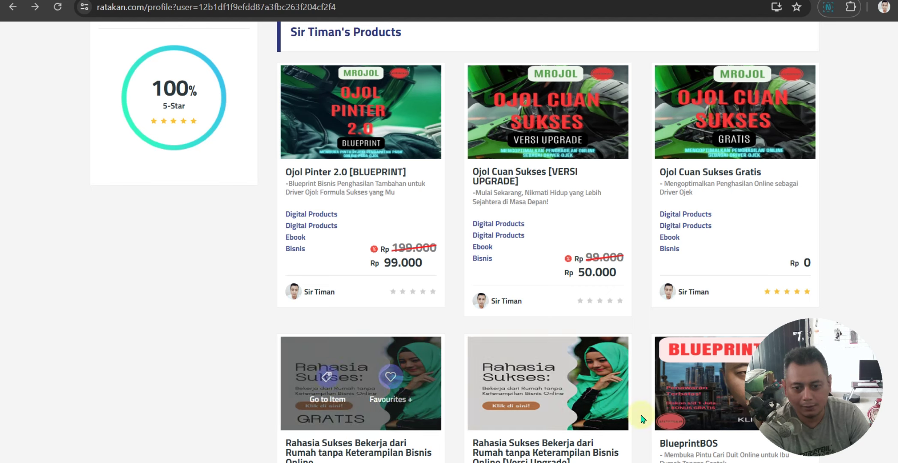
scroll(597, 418, "up", 3)
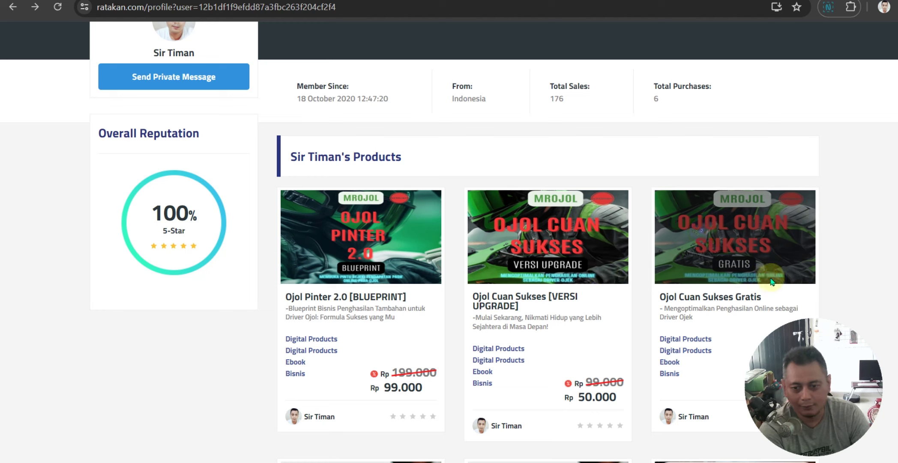
scroll(771, 266, "up", 3)
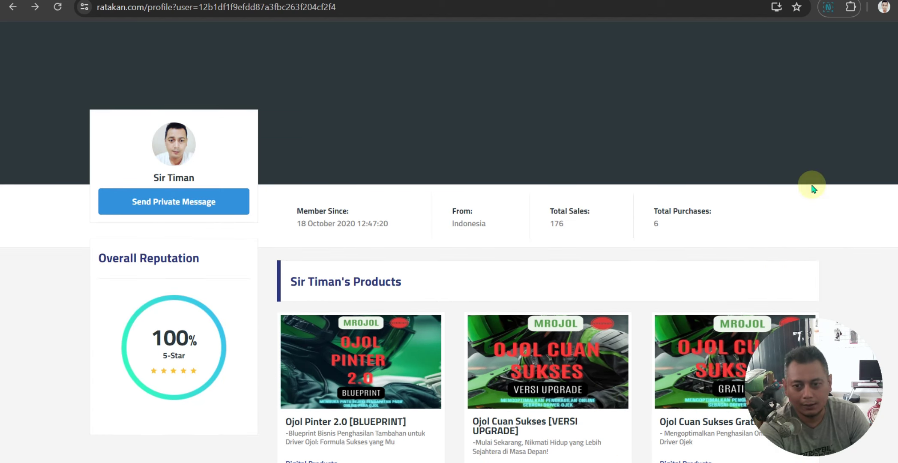
scroll(814, 189, "up", 4)
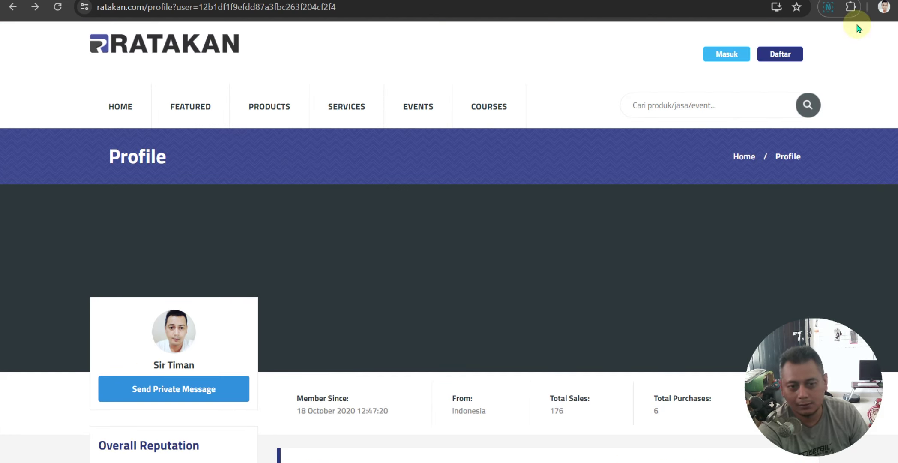